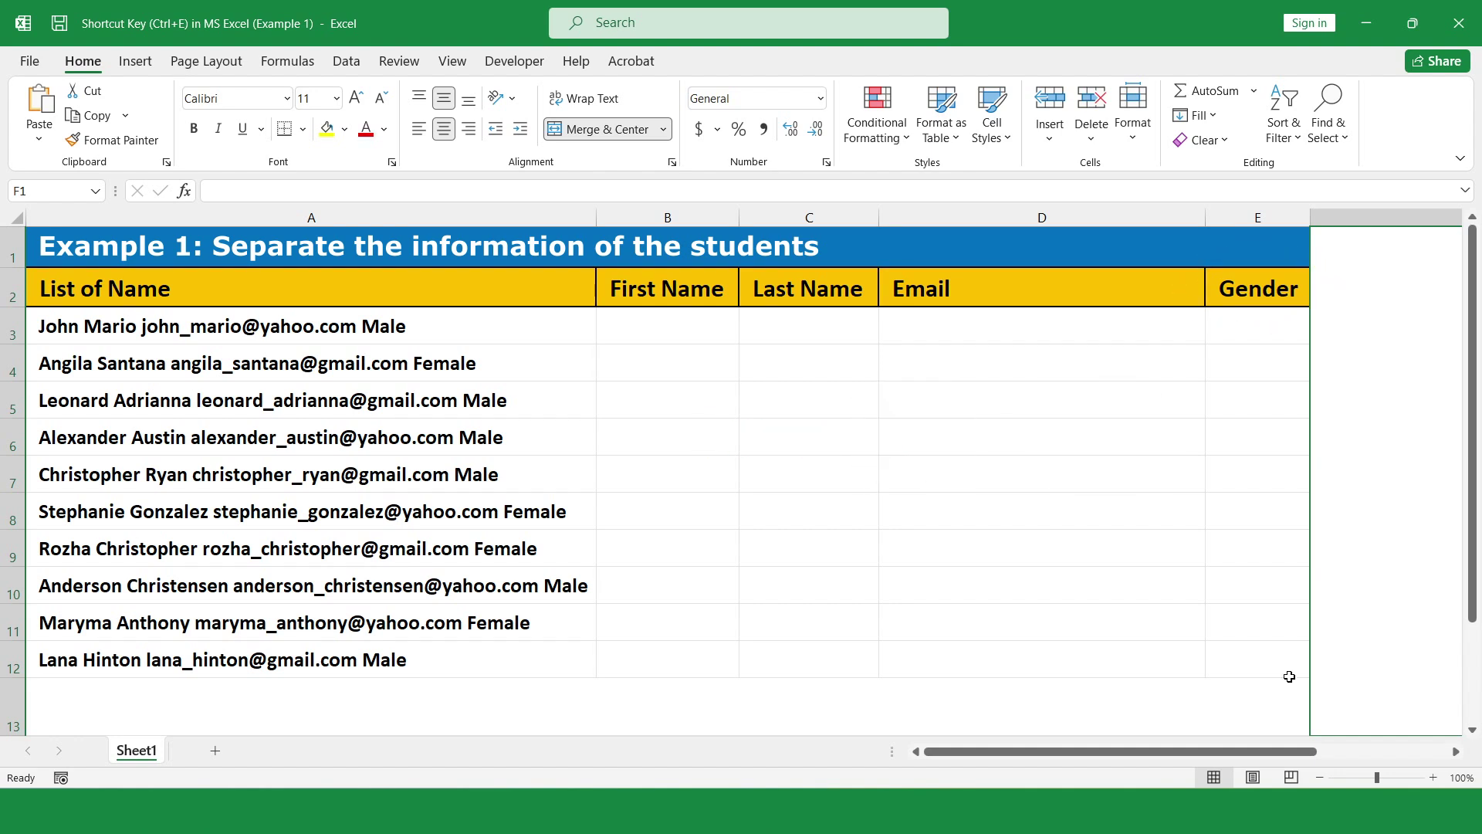
- Flash Fill the First Name column from the first student's first name entered in B3
click(718, 324)
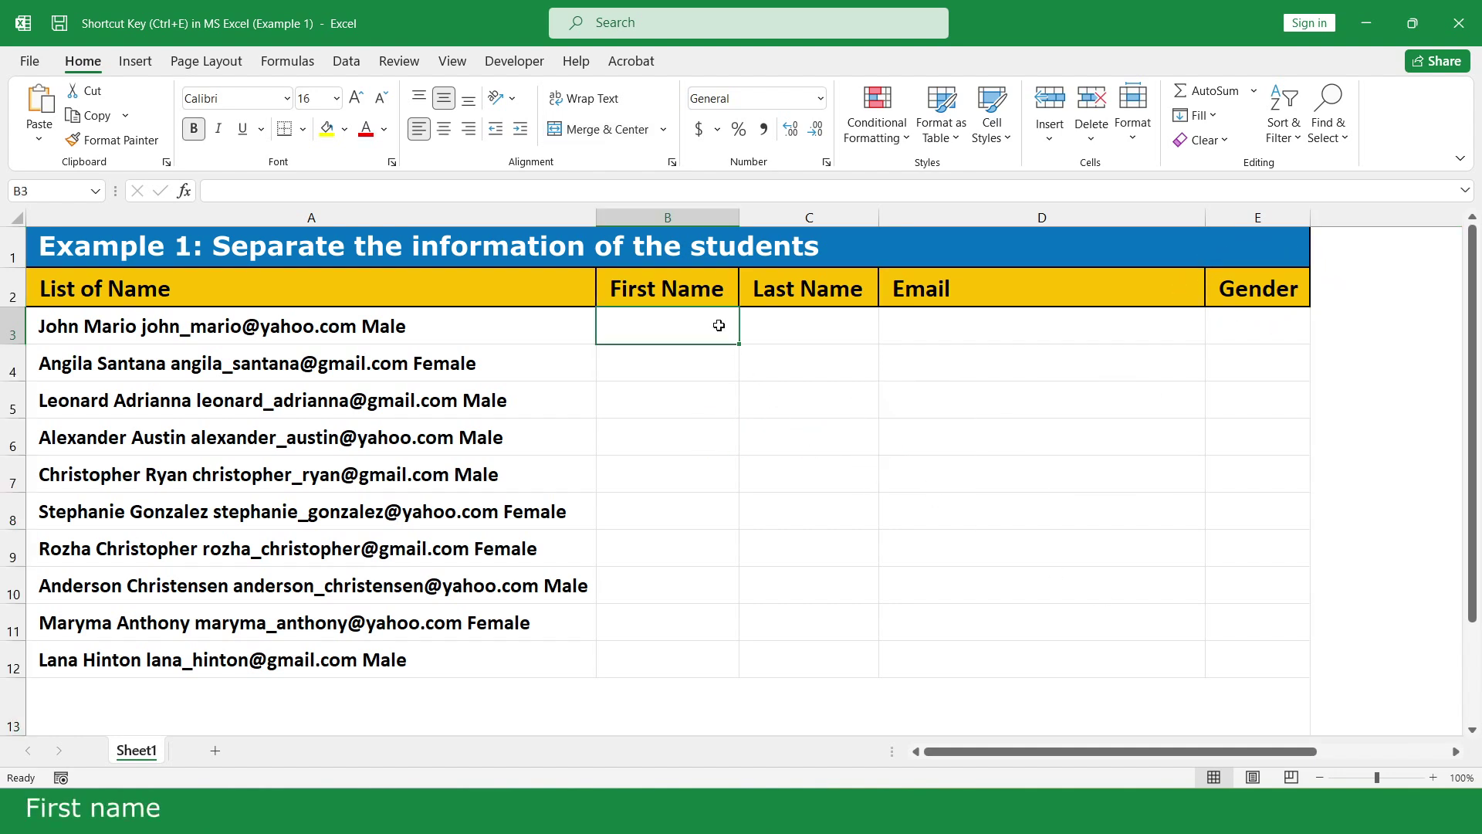
text(John)
key(Return)
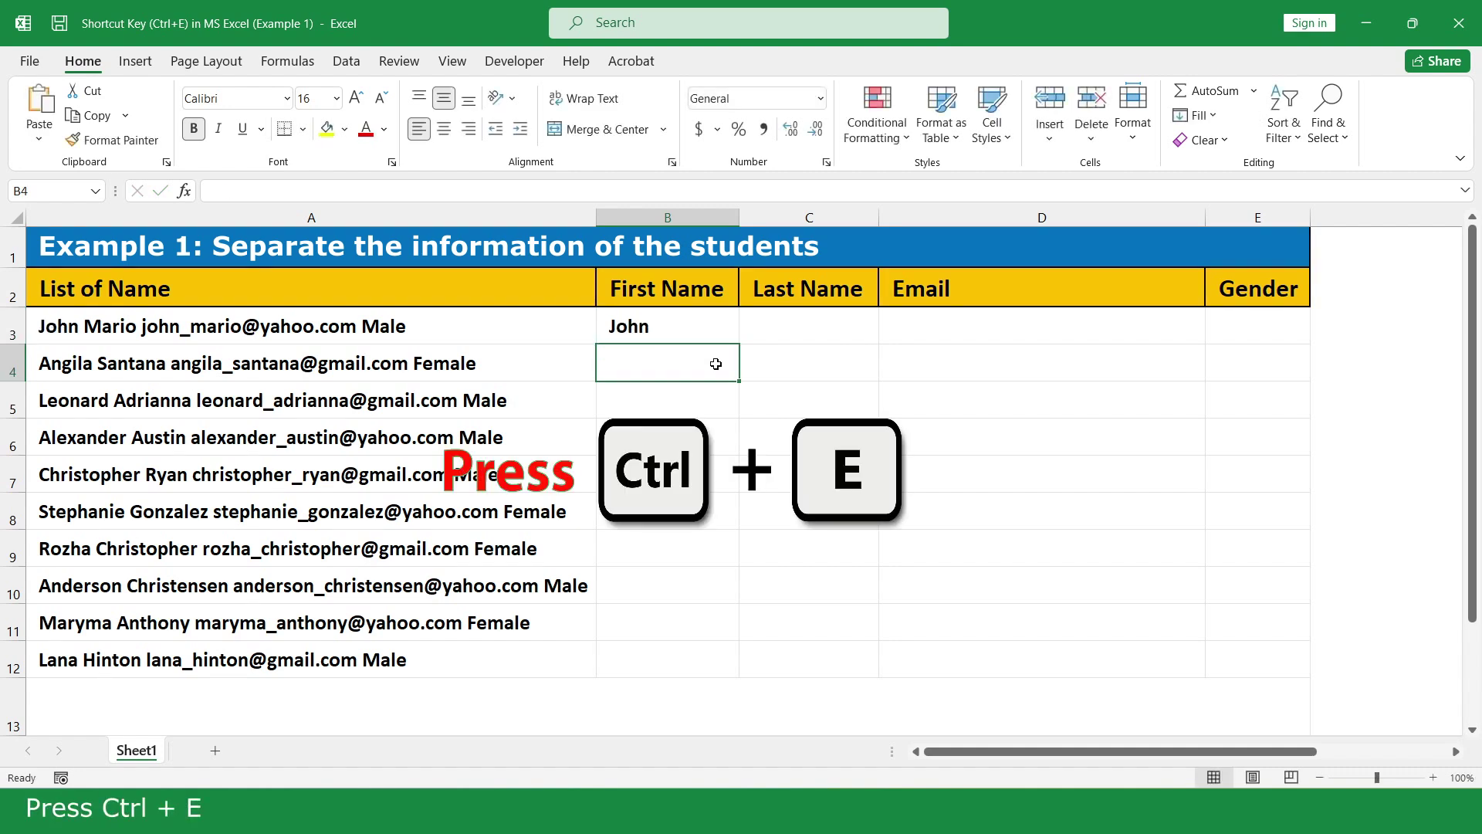
key(ctrl+e)
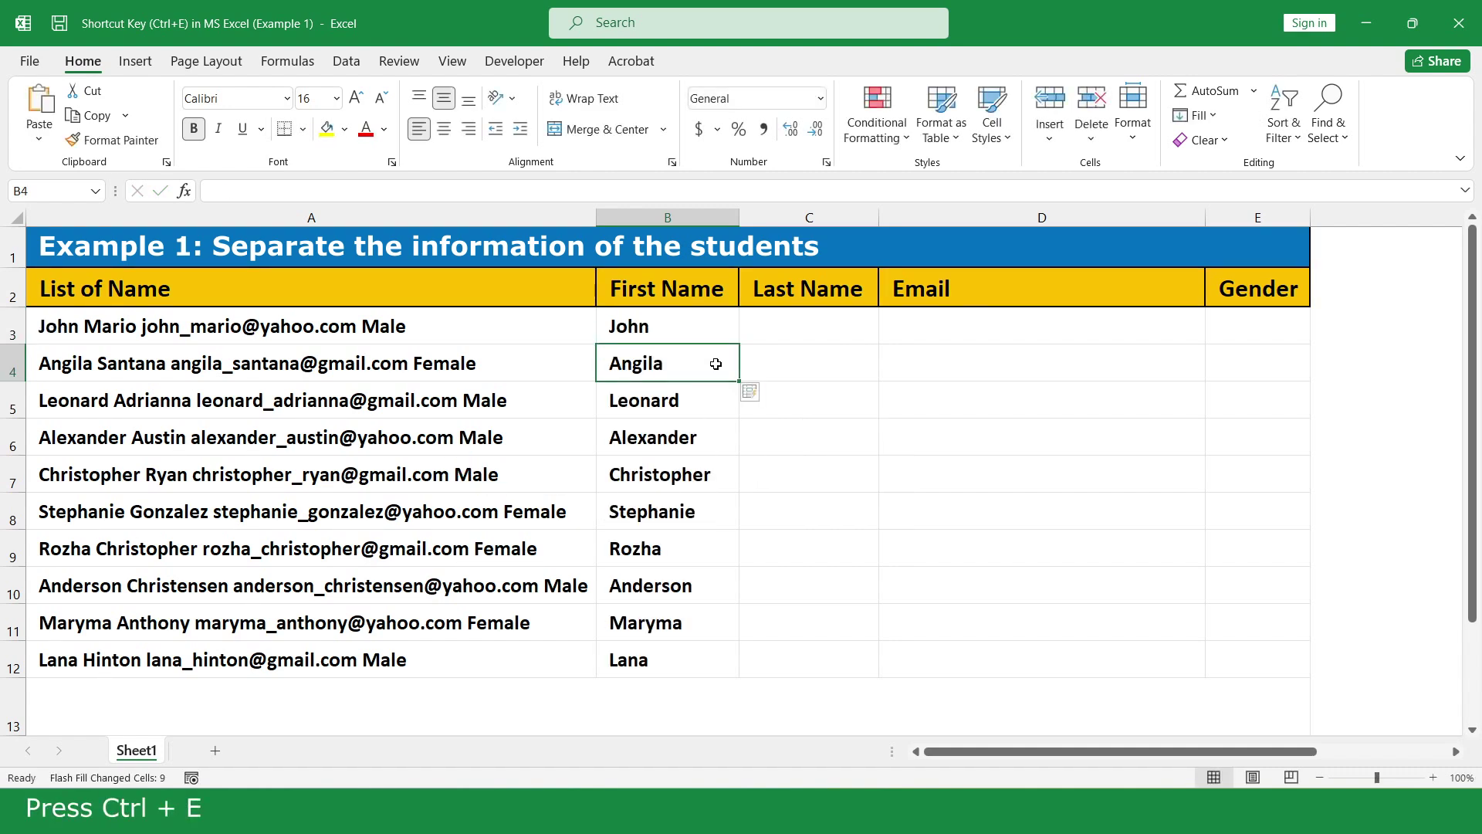
- Flash Fill the Last Name column from the first student's surname entered in C3
click(855, 325)
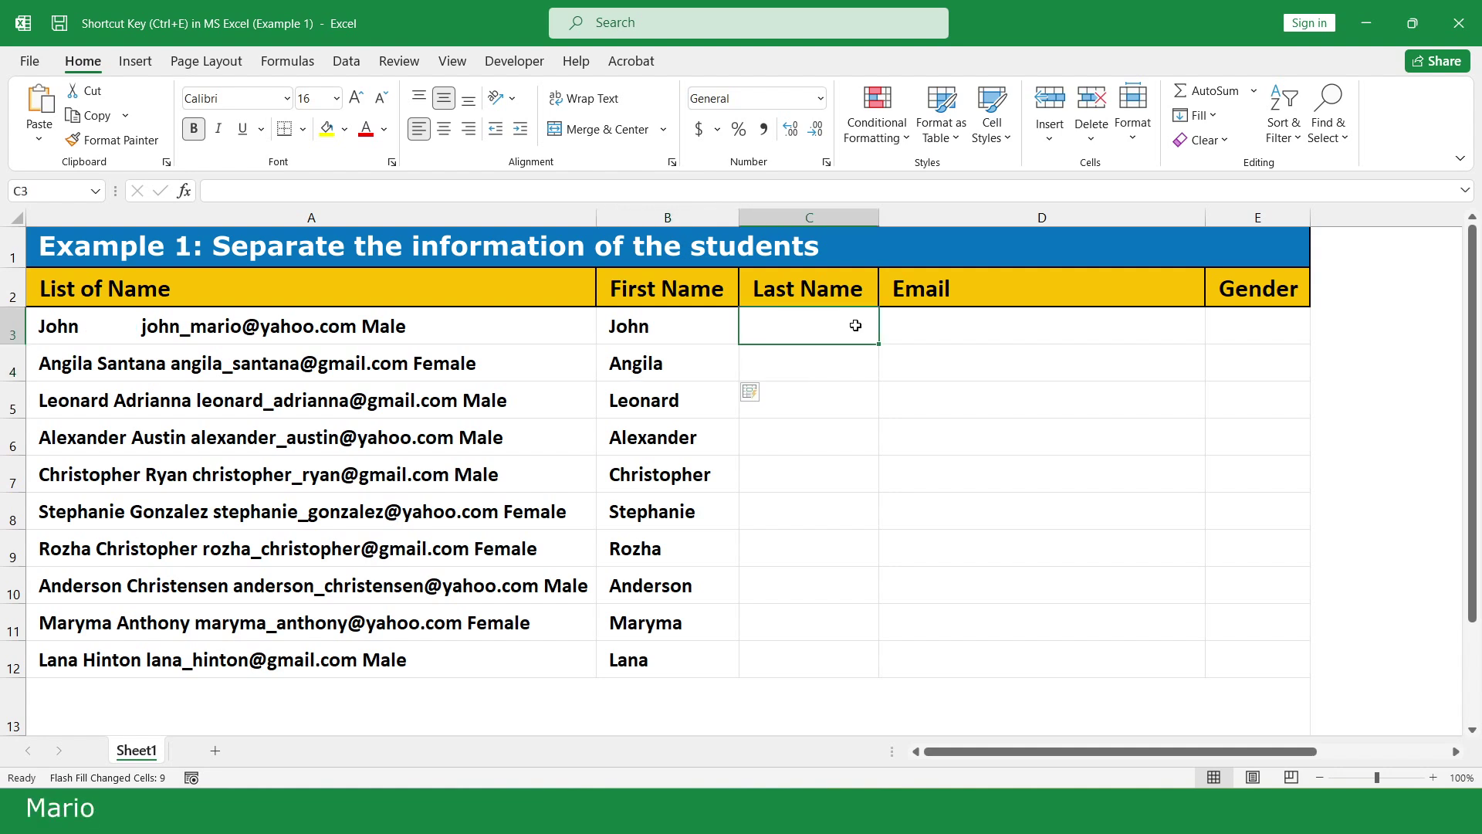
key(Return)
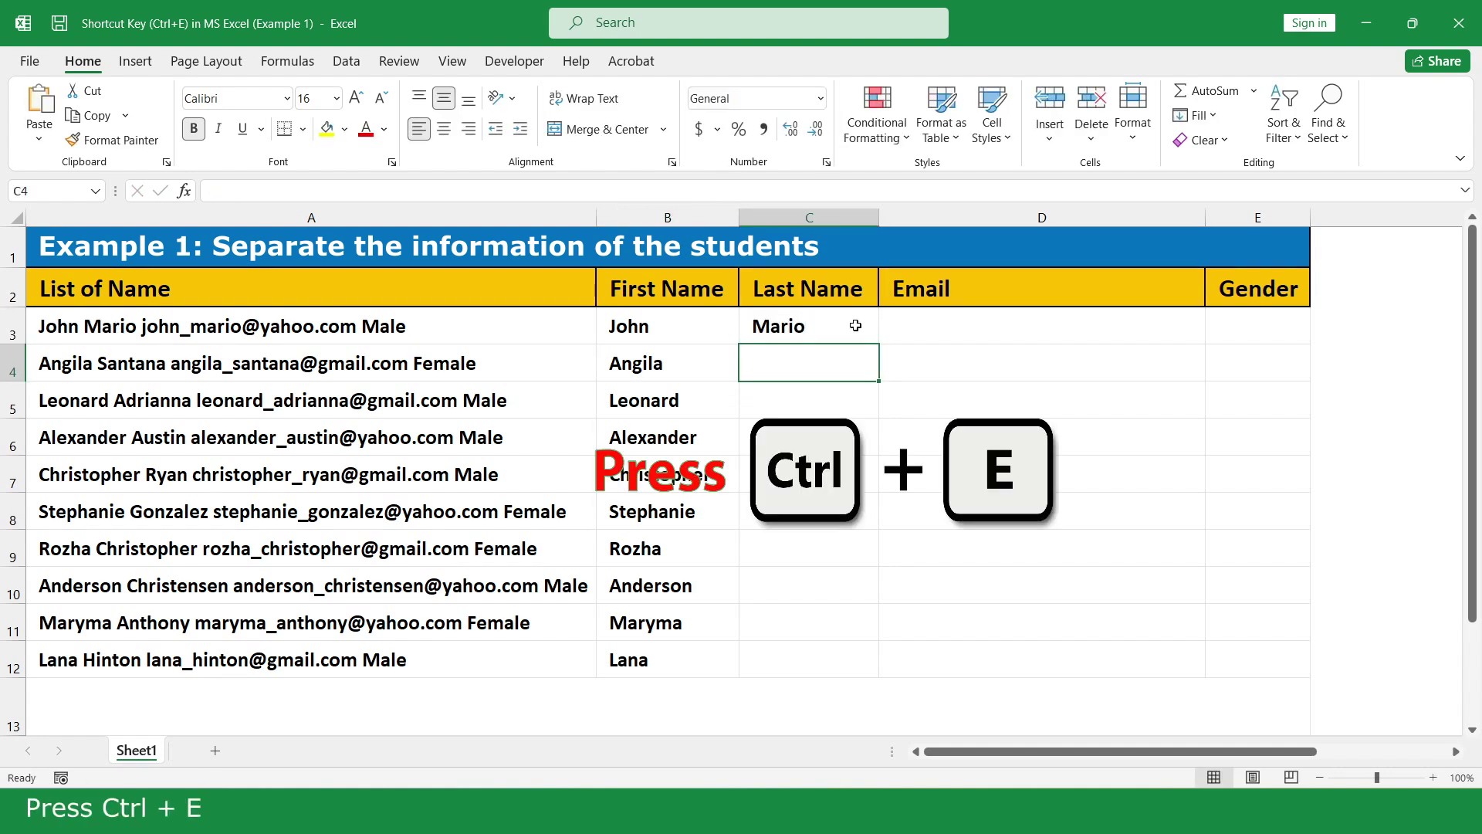
key(ctrl+e)
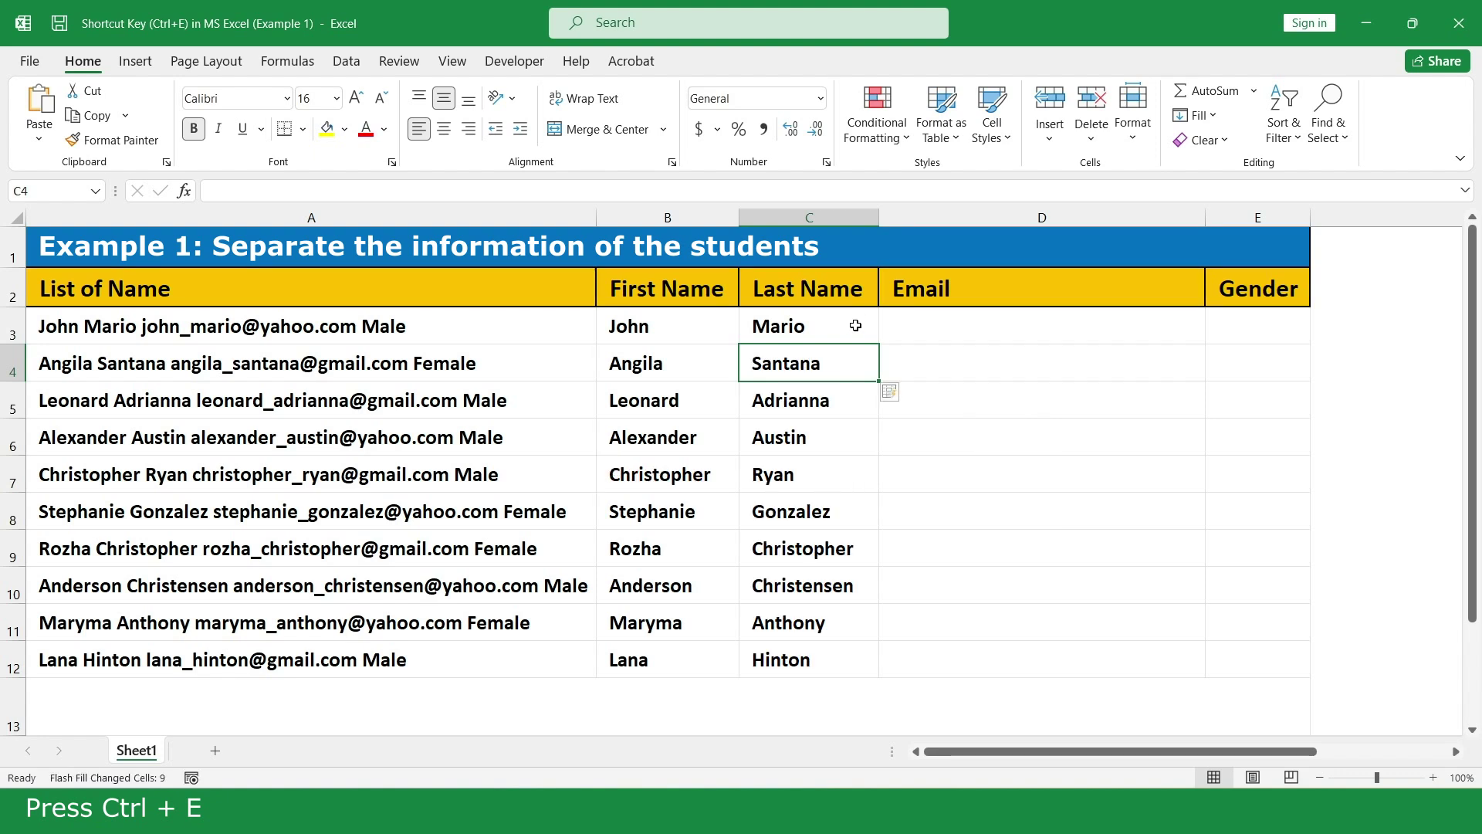
- Flash Fill the Email column from the first student's e-mail address entered in D3
click(1135, 327)
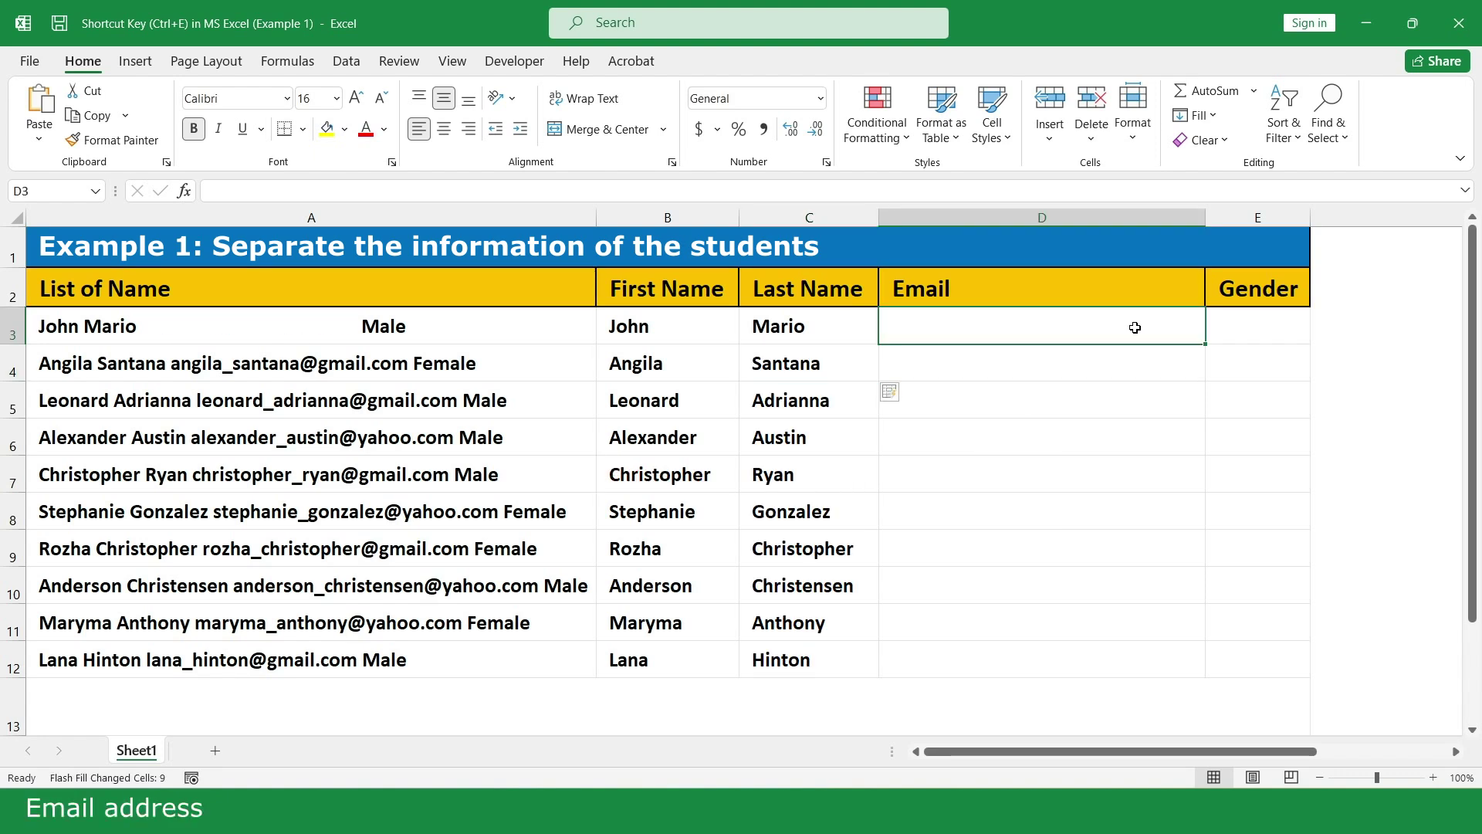
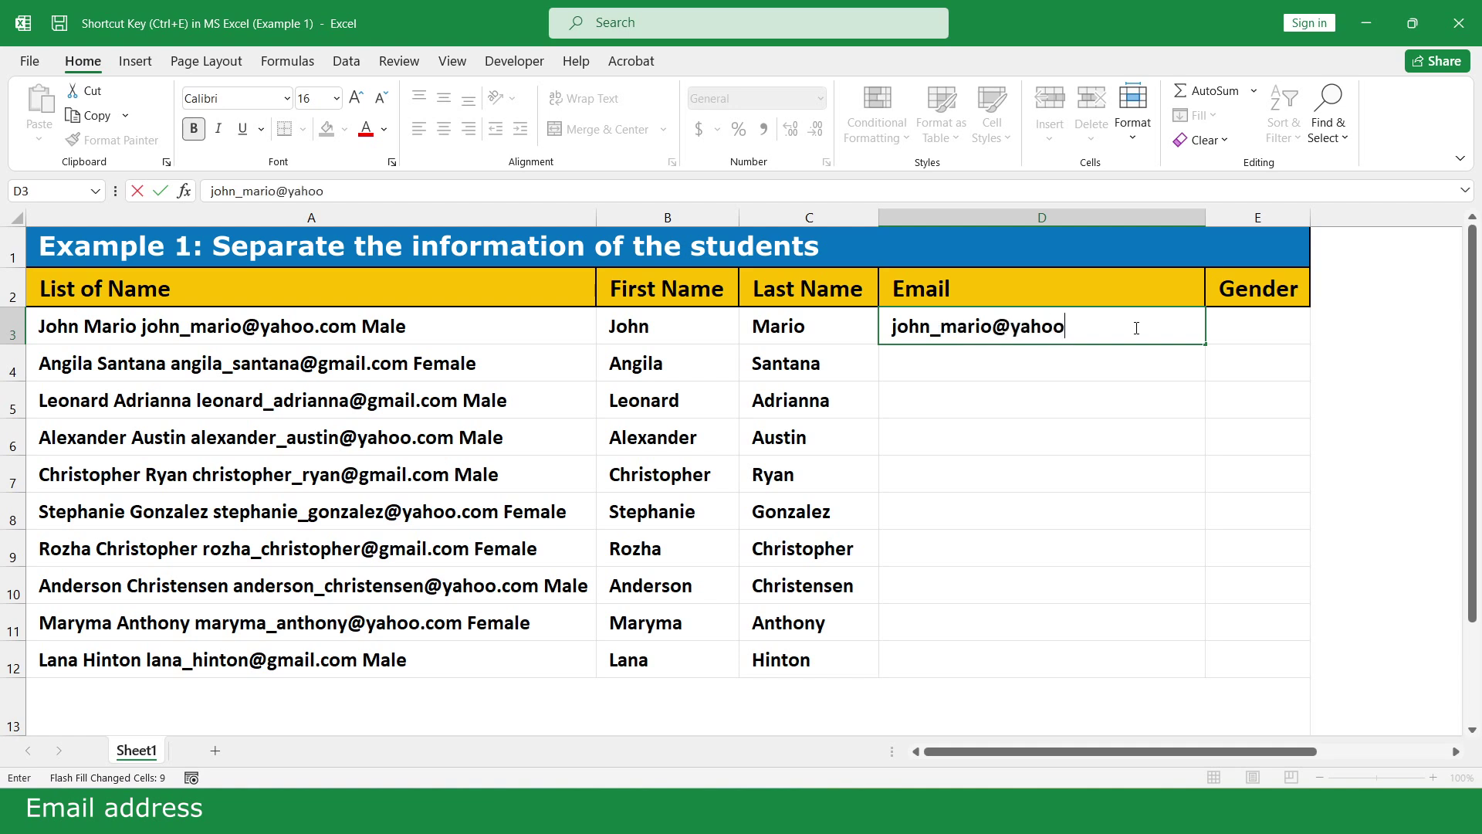
key(Return)
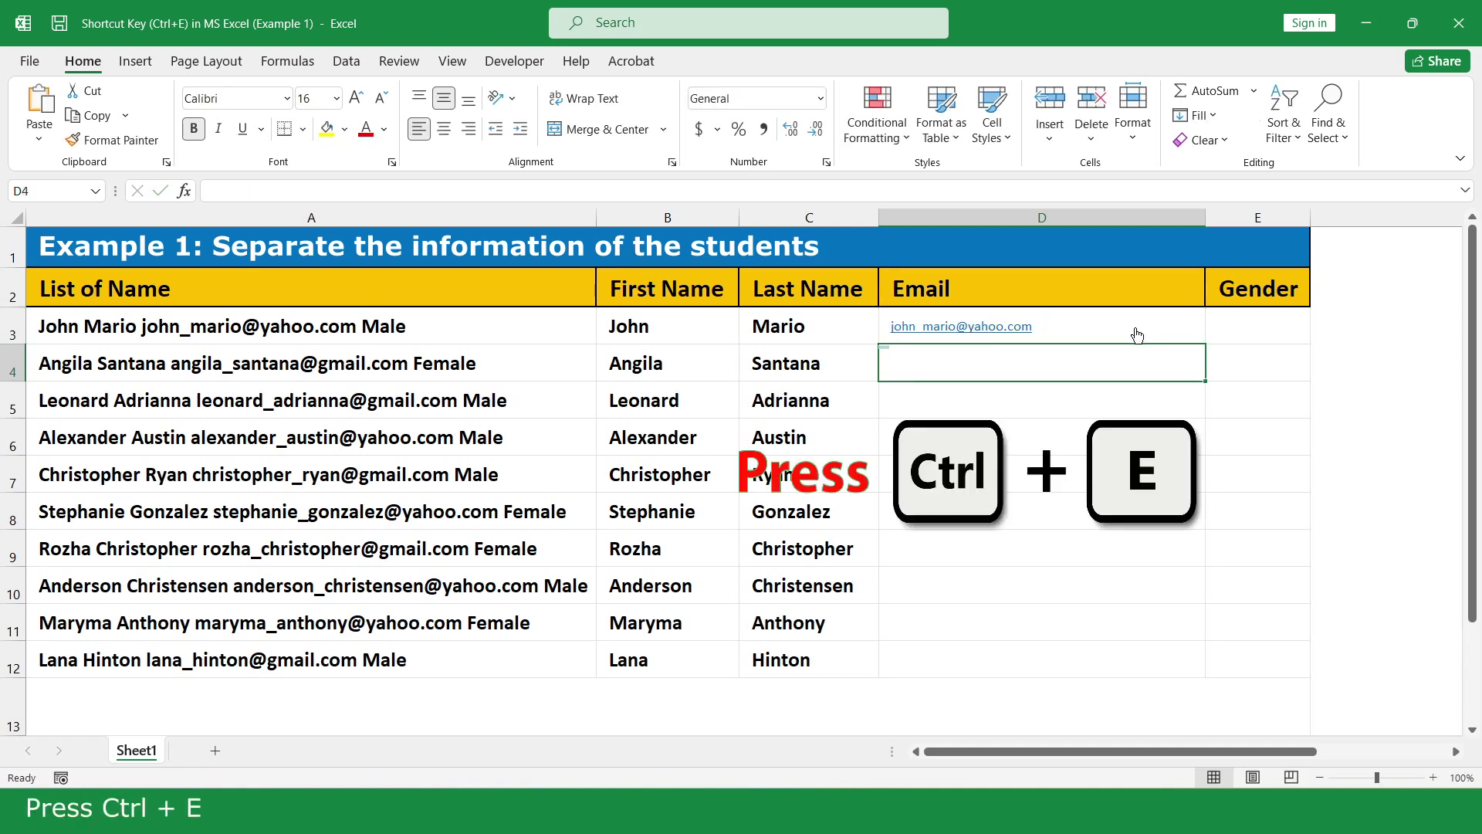
key(ctrl+e)
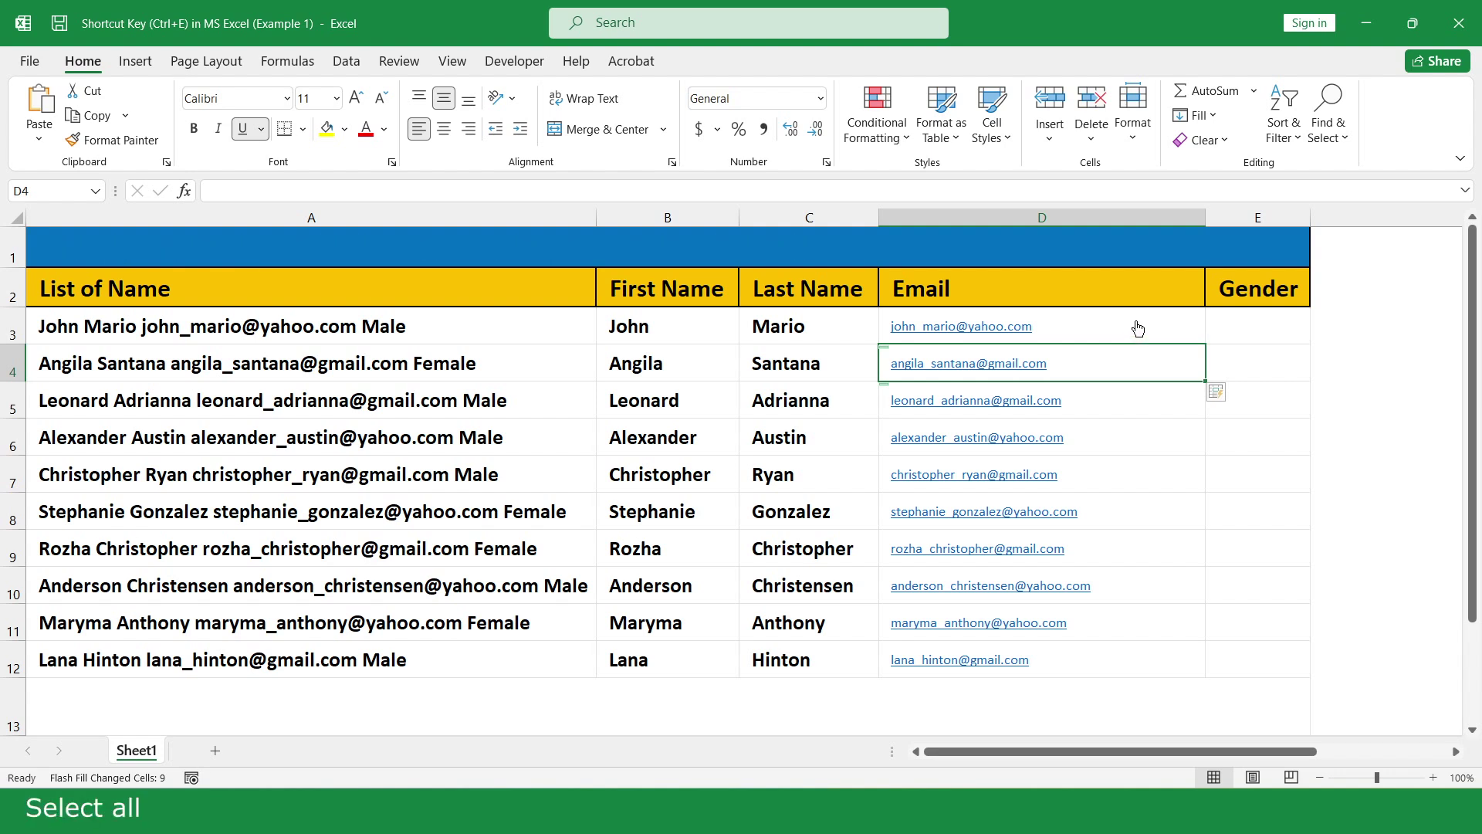
- Format the email addresses in D3:D12 as bold, size 16, with no underline
drag(1137, 334, 1121, 672)
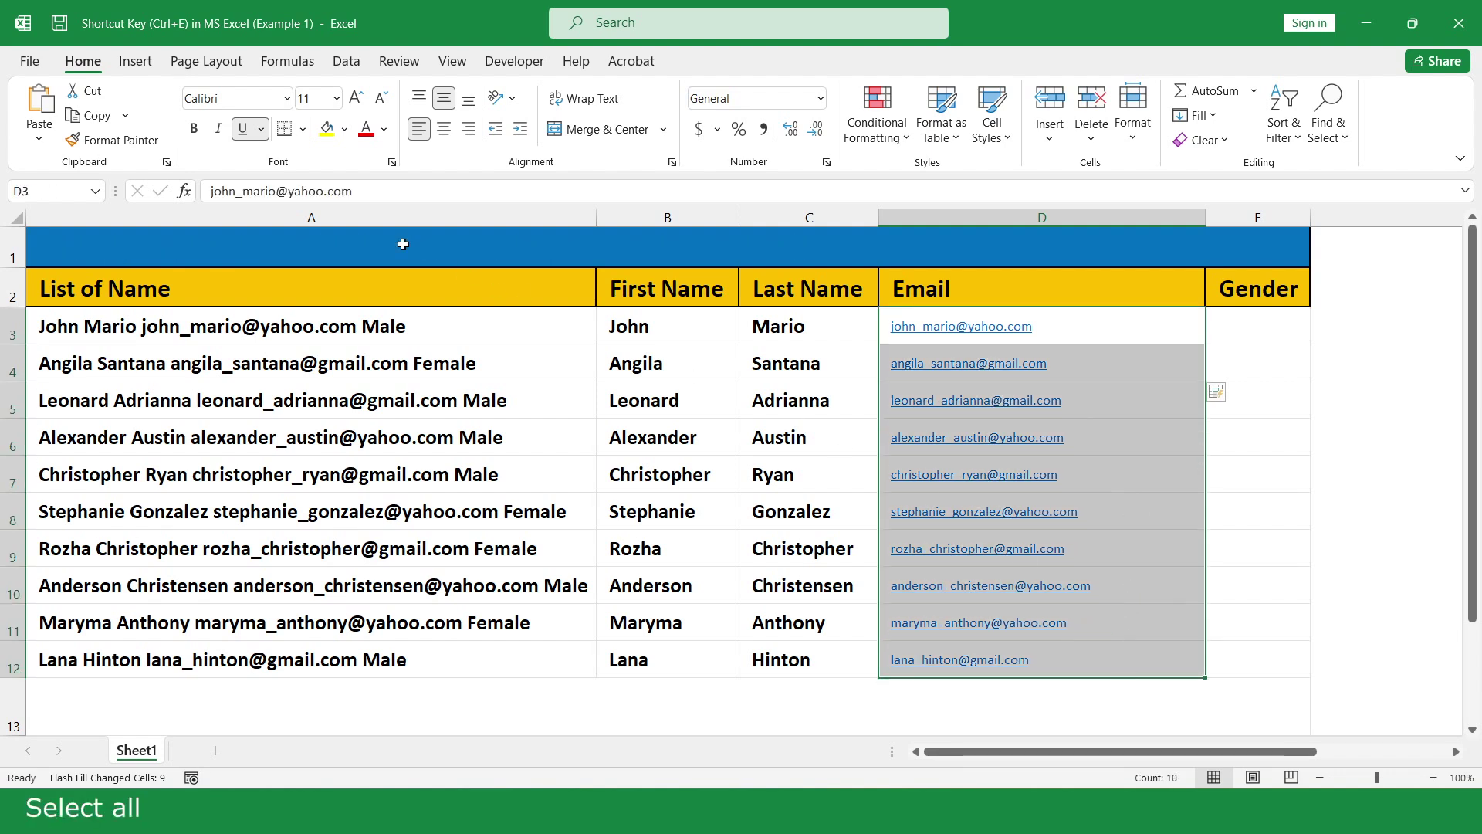
click(243, 129)
click(337, 98)
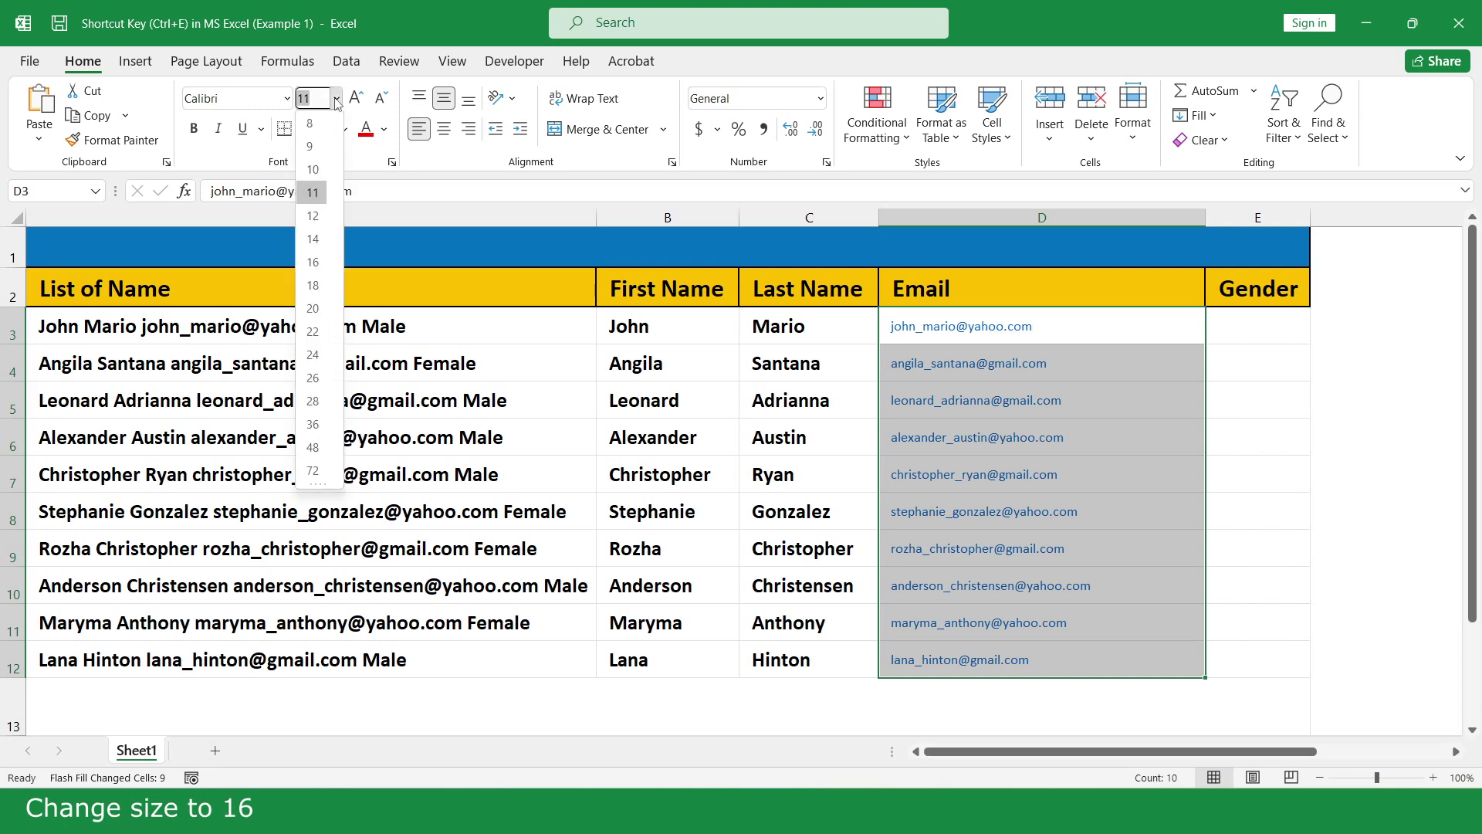
click(313, 255)
click(194, 129)
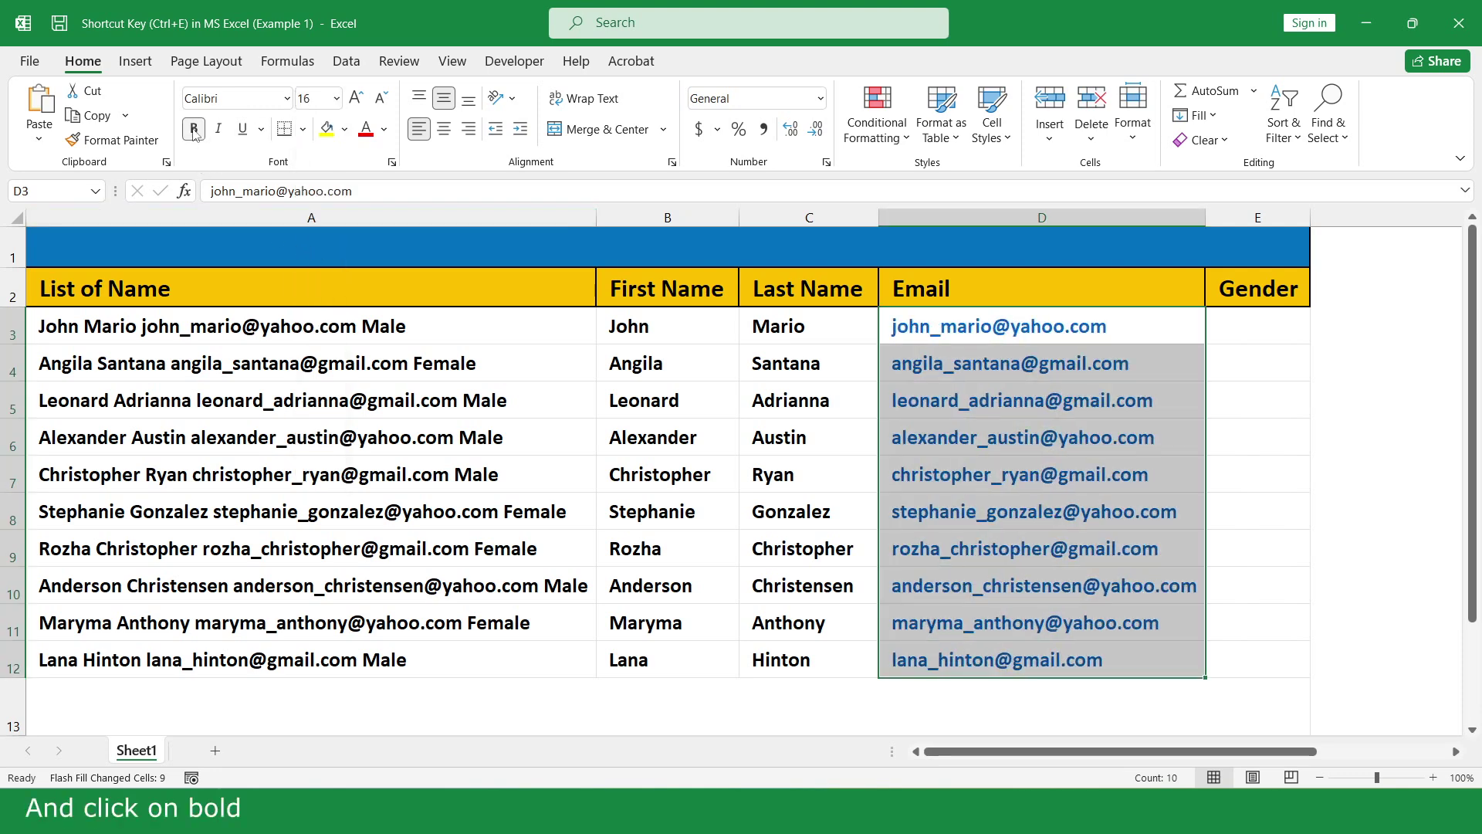
- Flash Fill the Gender column from the example 'Male' in E3
click(1290, 325)
text(M)
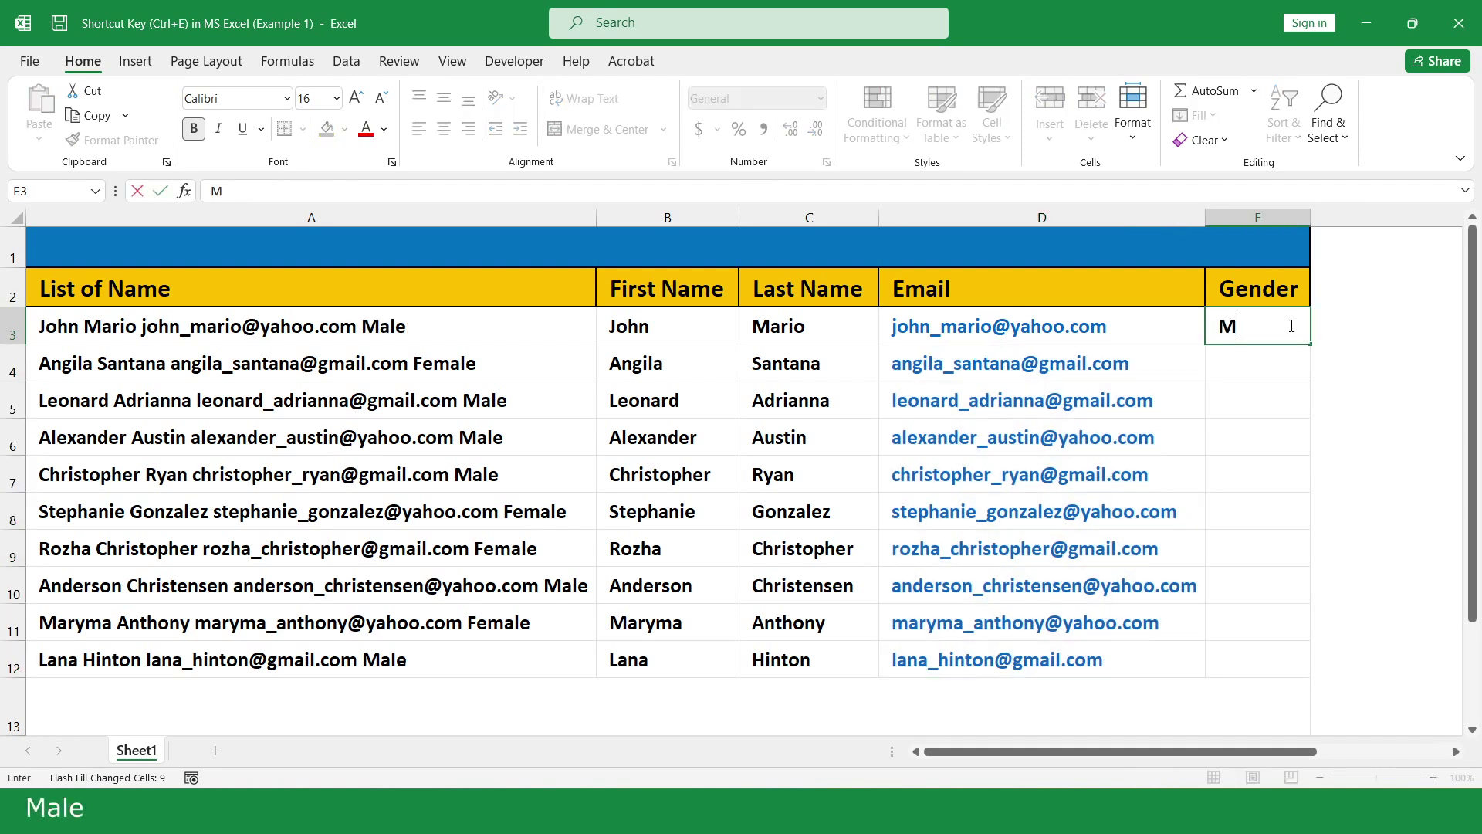
text(ale)
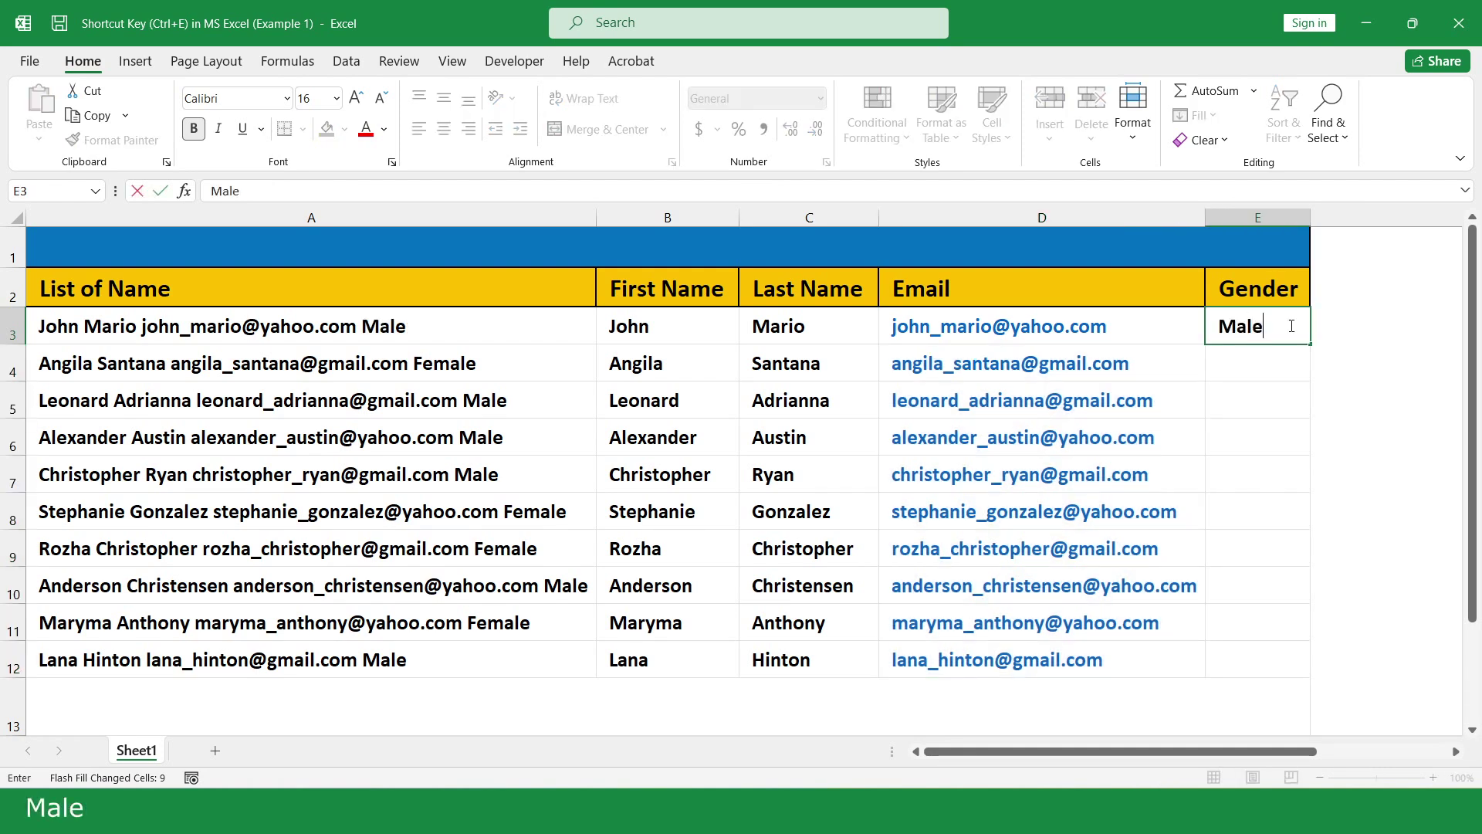
key(Return)
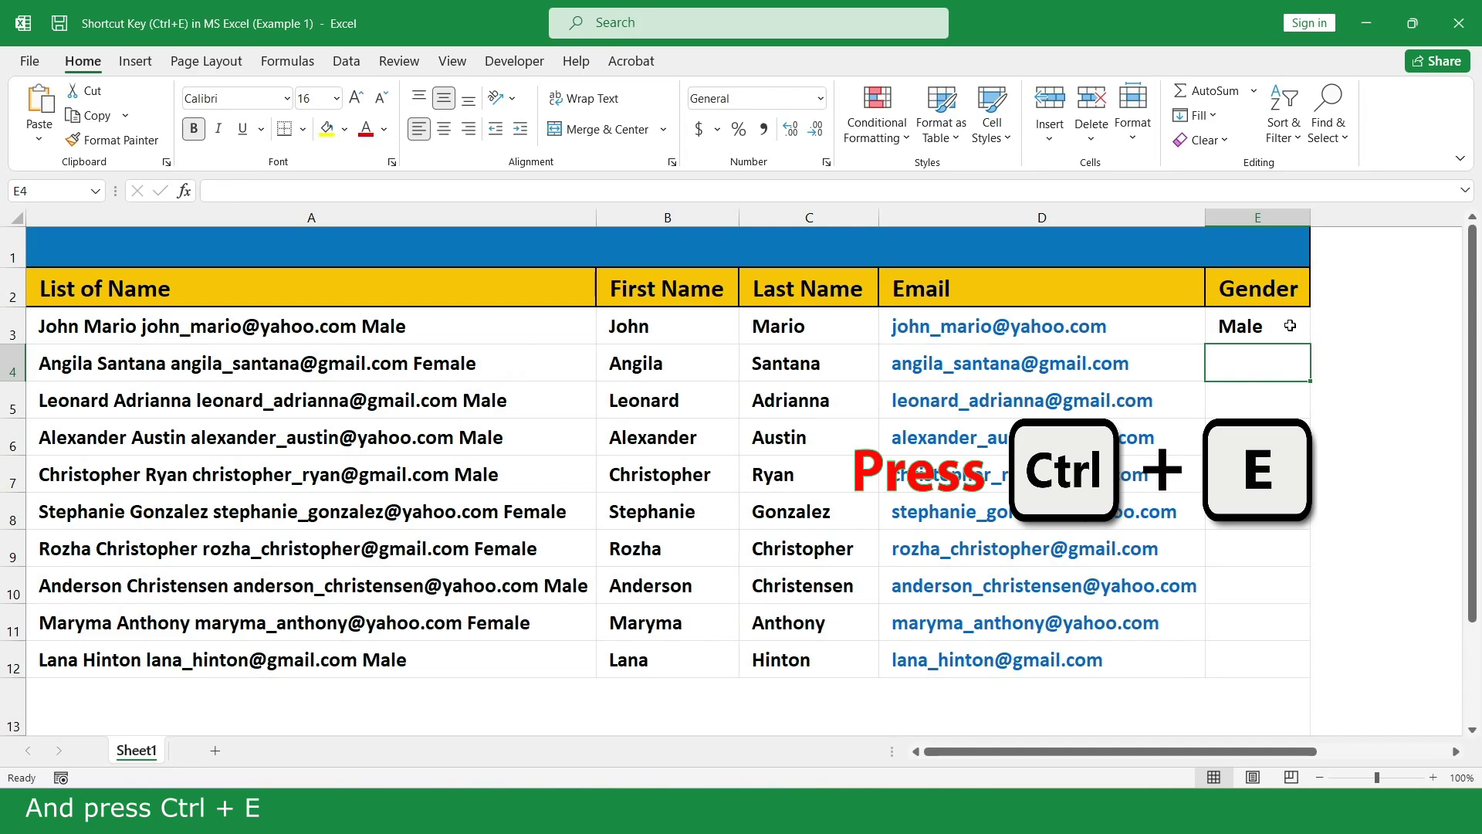
key(ctrl+e)
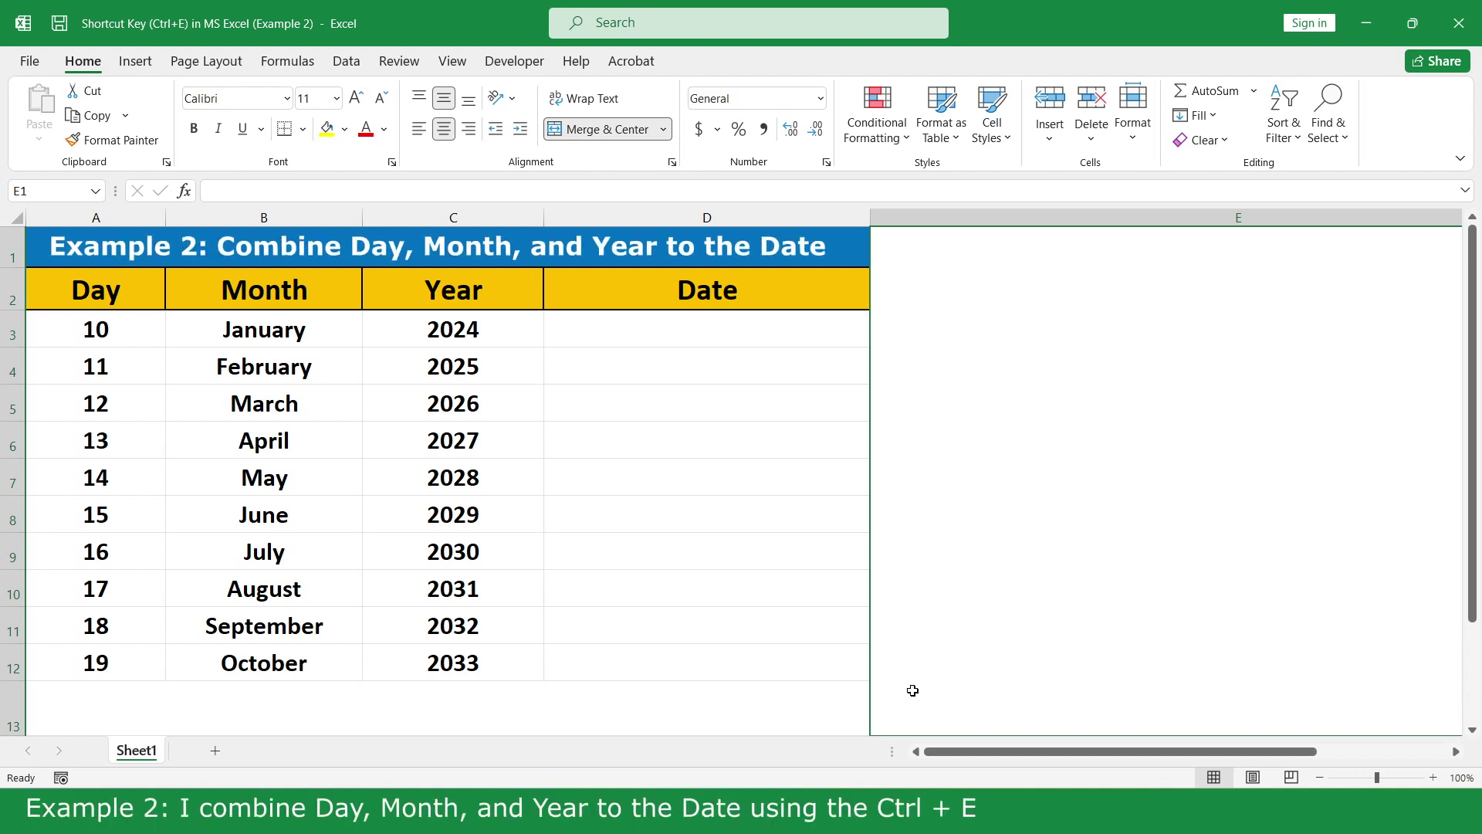
- Flash Fill the Date column from the example date 01/10/2024 typed in D3
click(810, 325)
text(01)
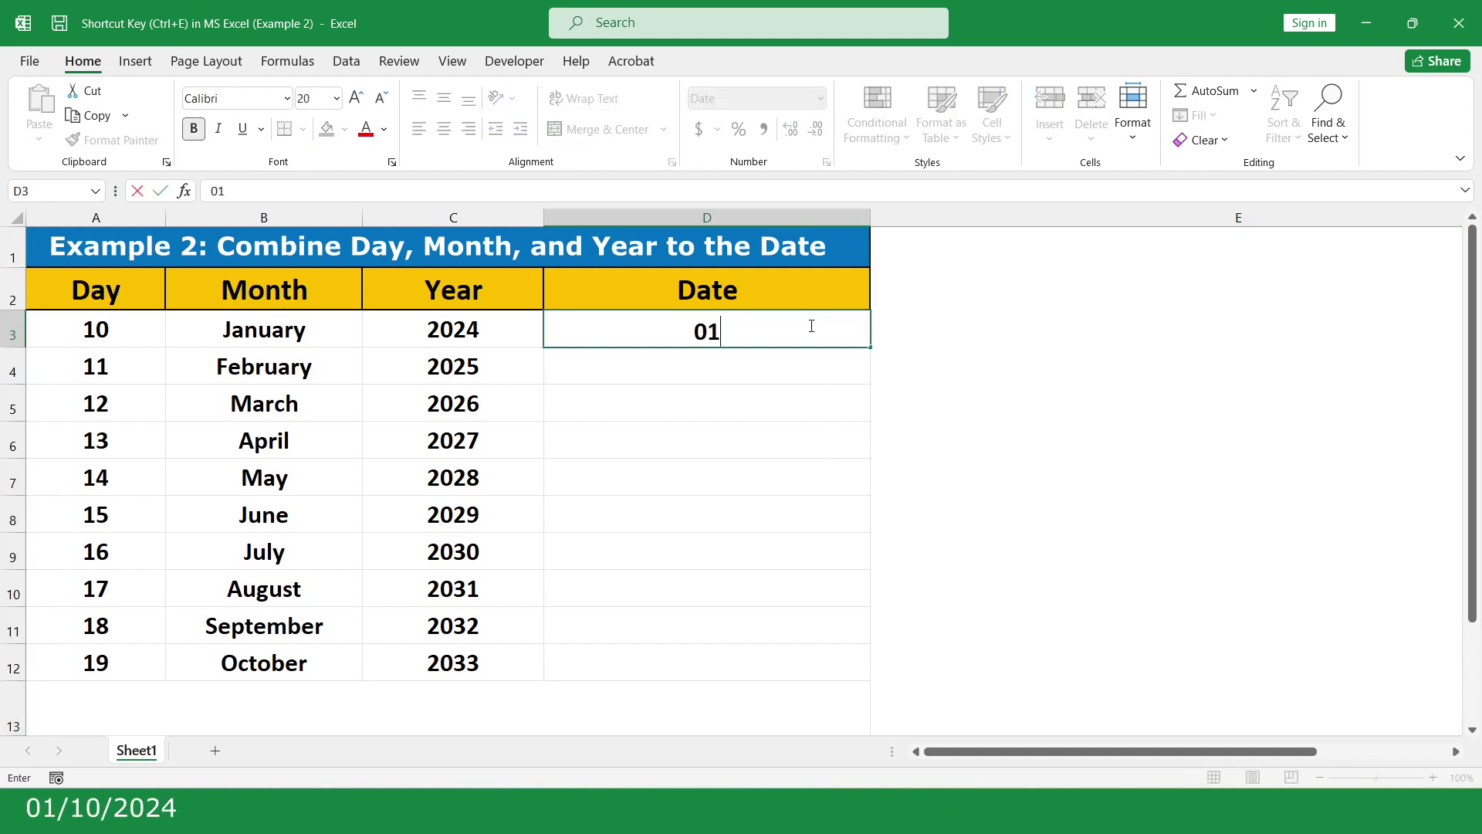
text(/10)
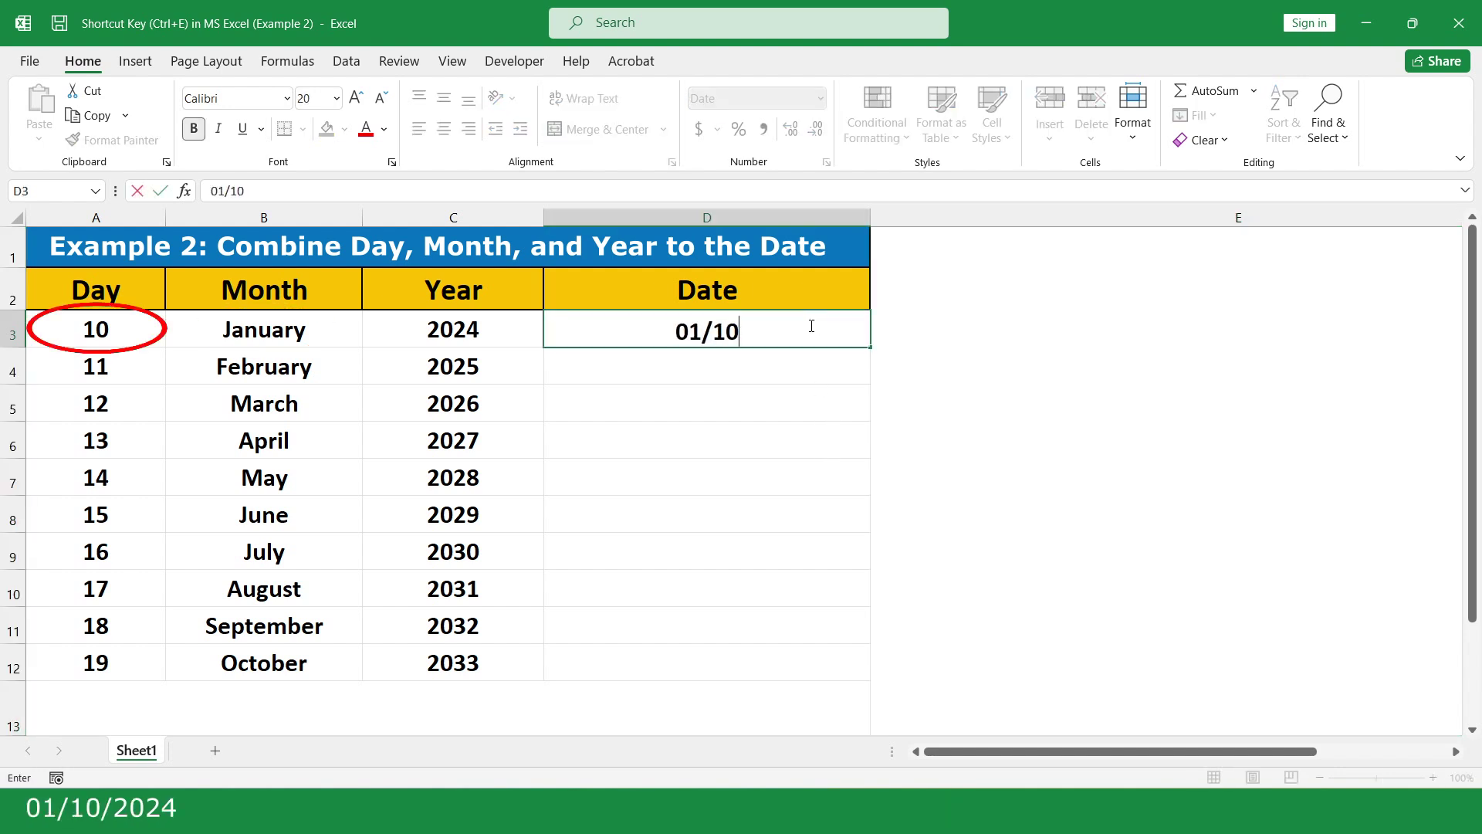
text(/20)
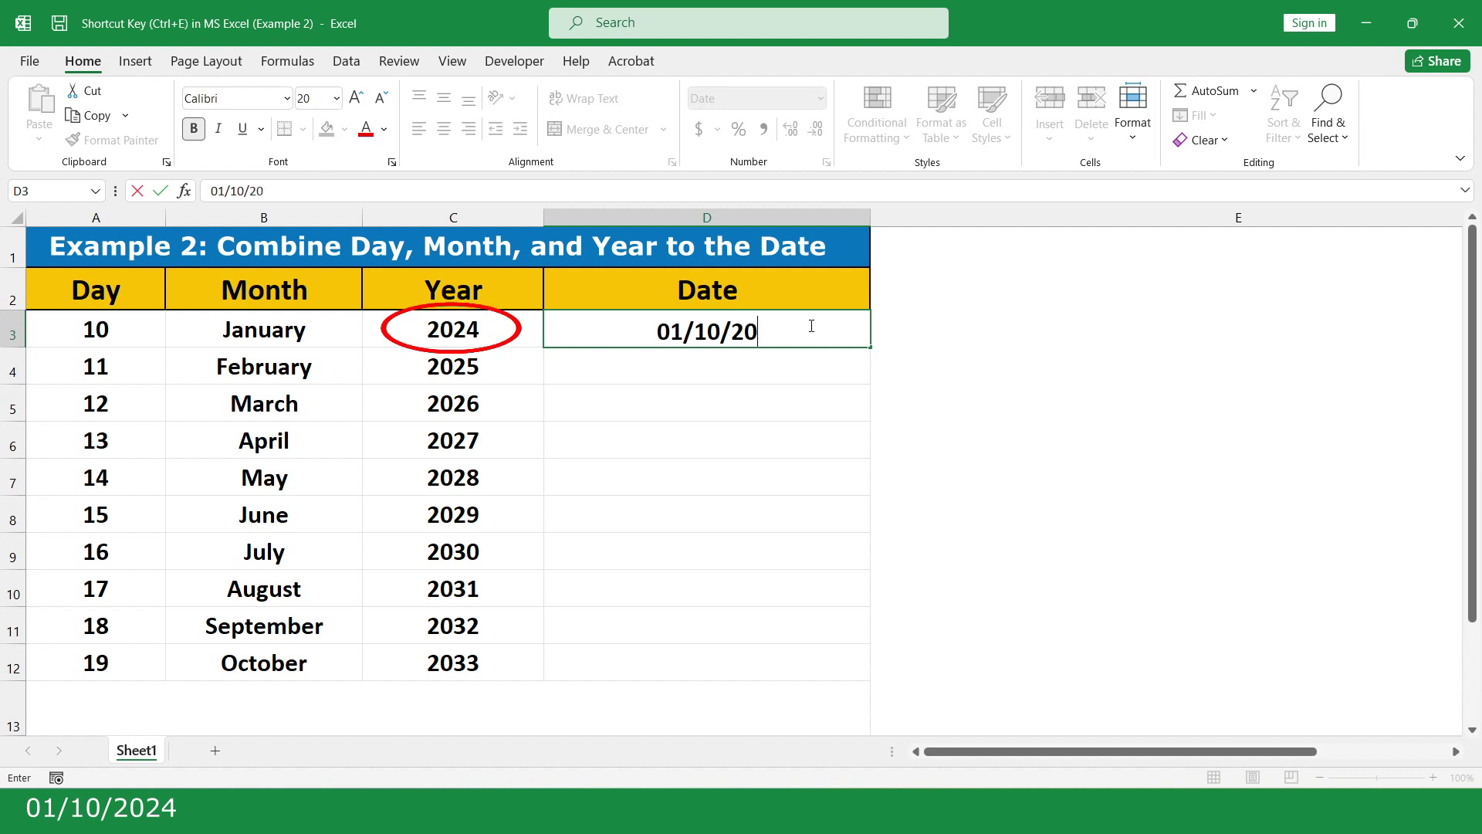
text(24)
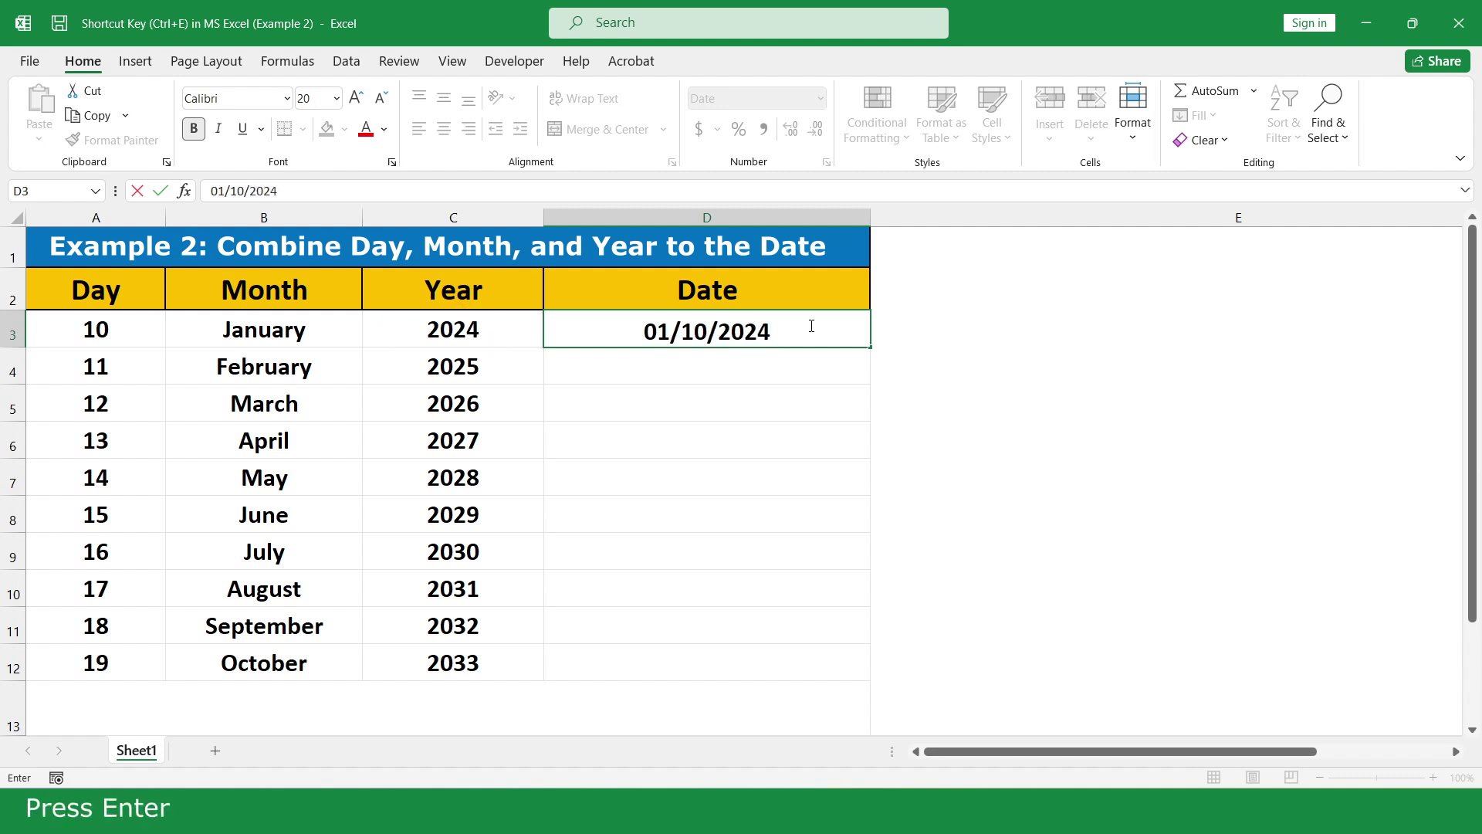
key(Return)
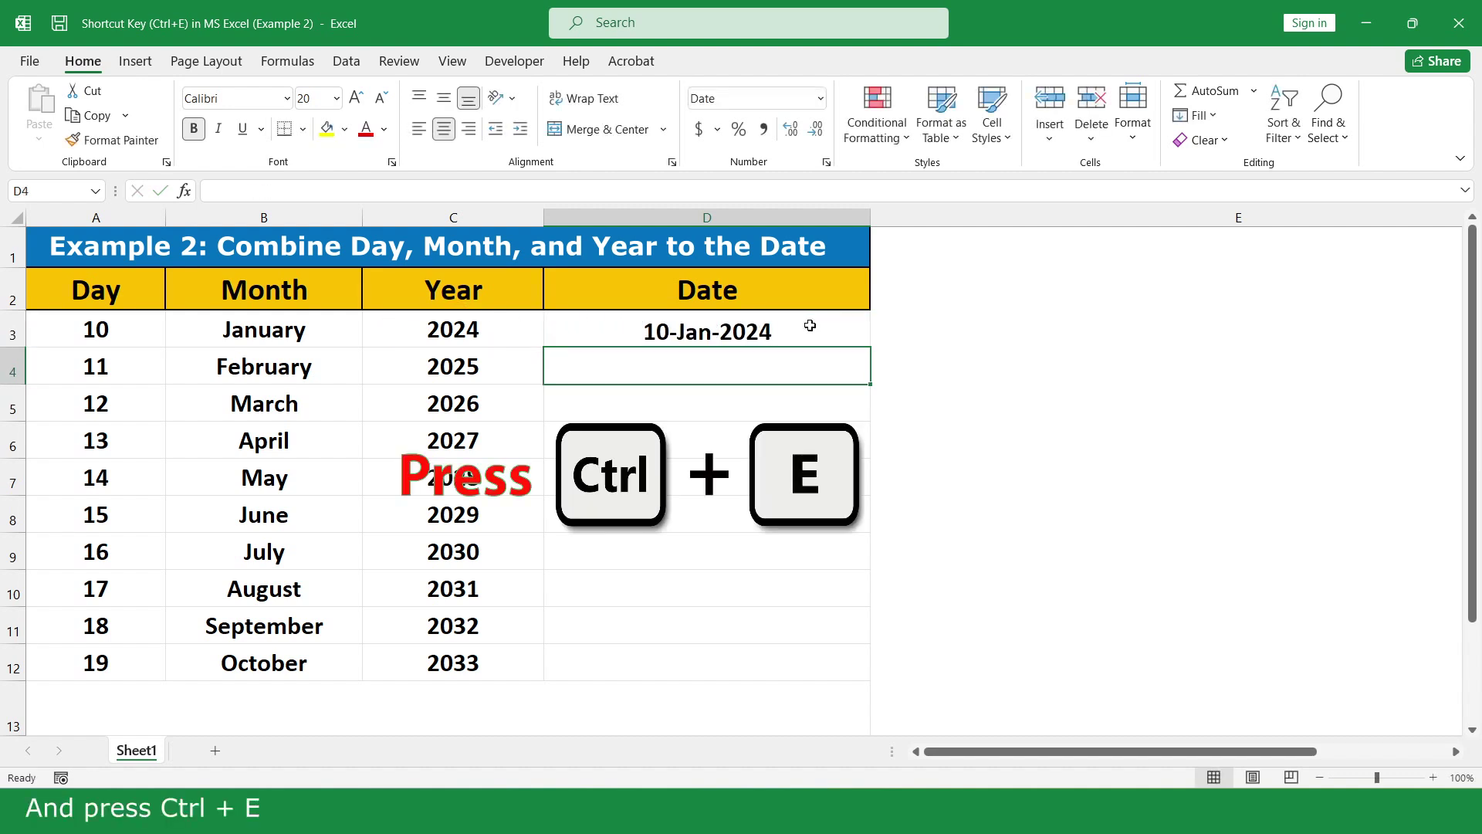
key(ctrl+e)
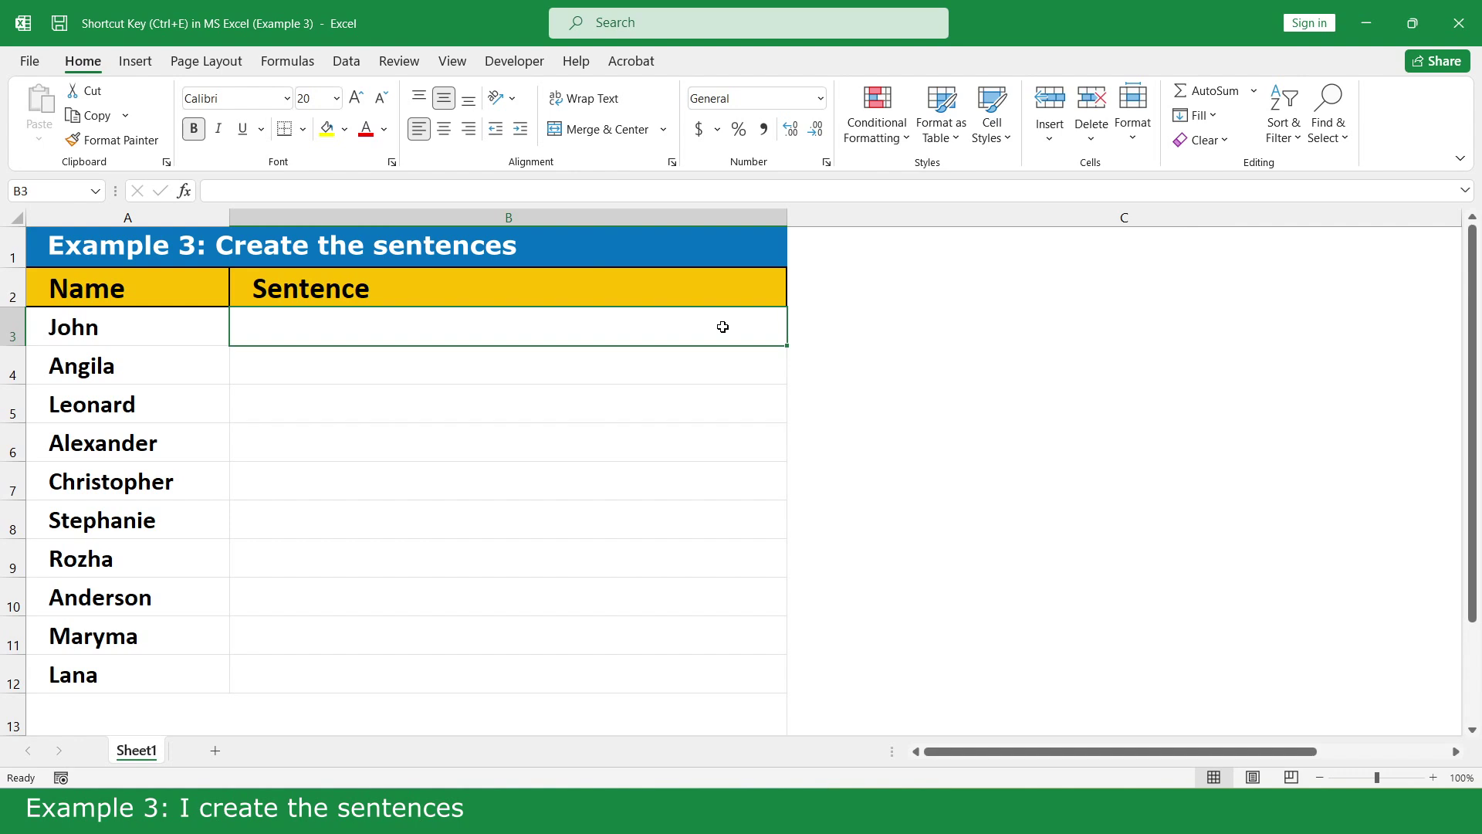
- Type the first 'Hi <name>! How are you today?' sentence and accept Flash Fill's preview for the rest
text(H)
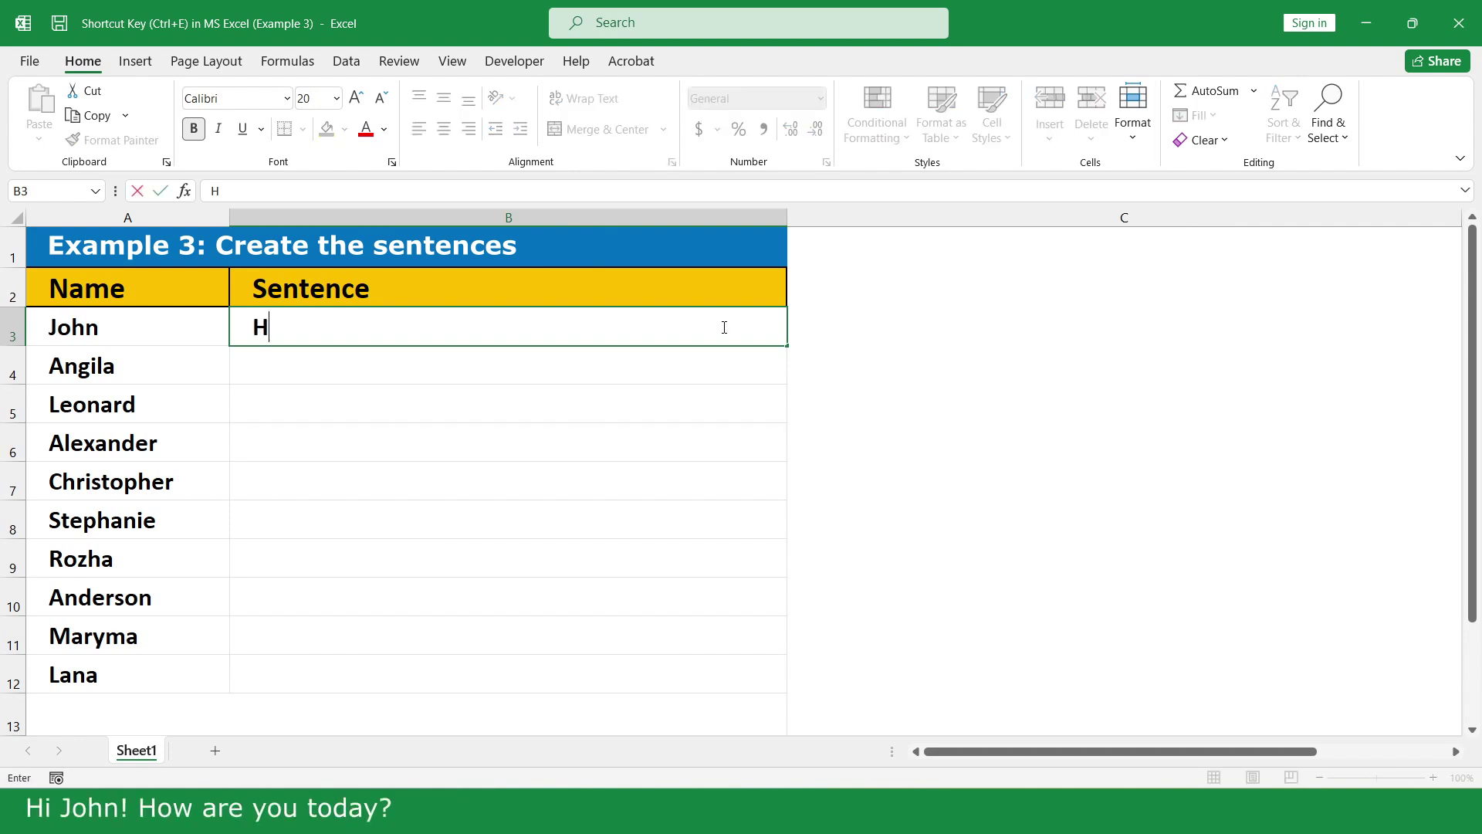
text(i John! How a)
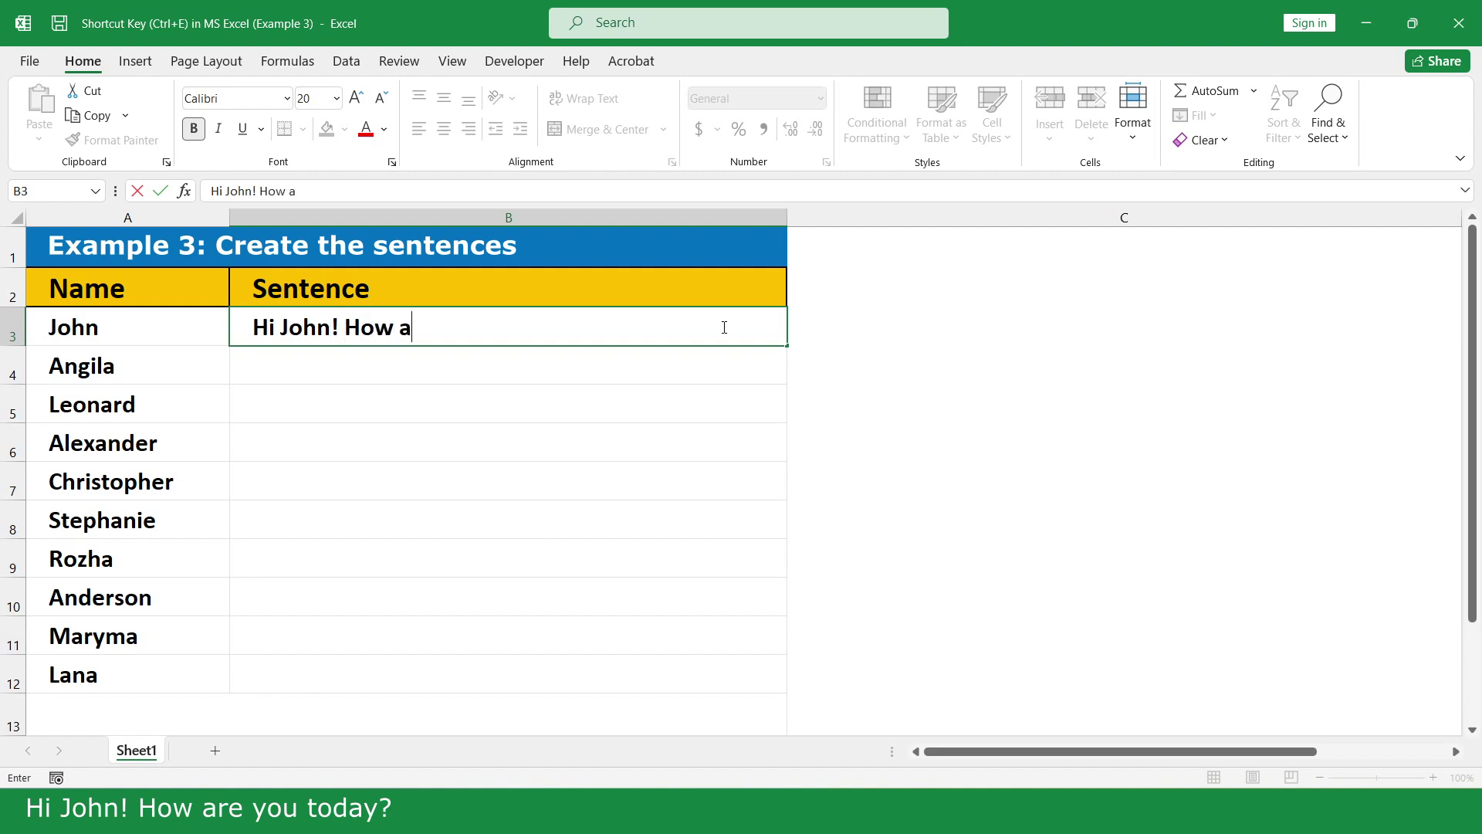
text(re you tod)
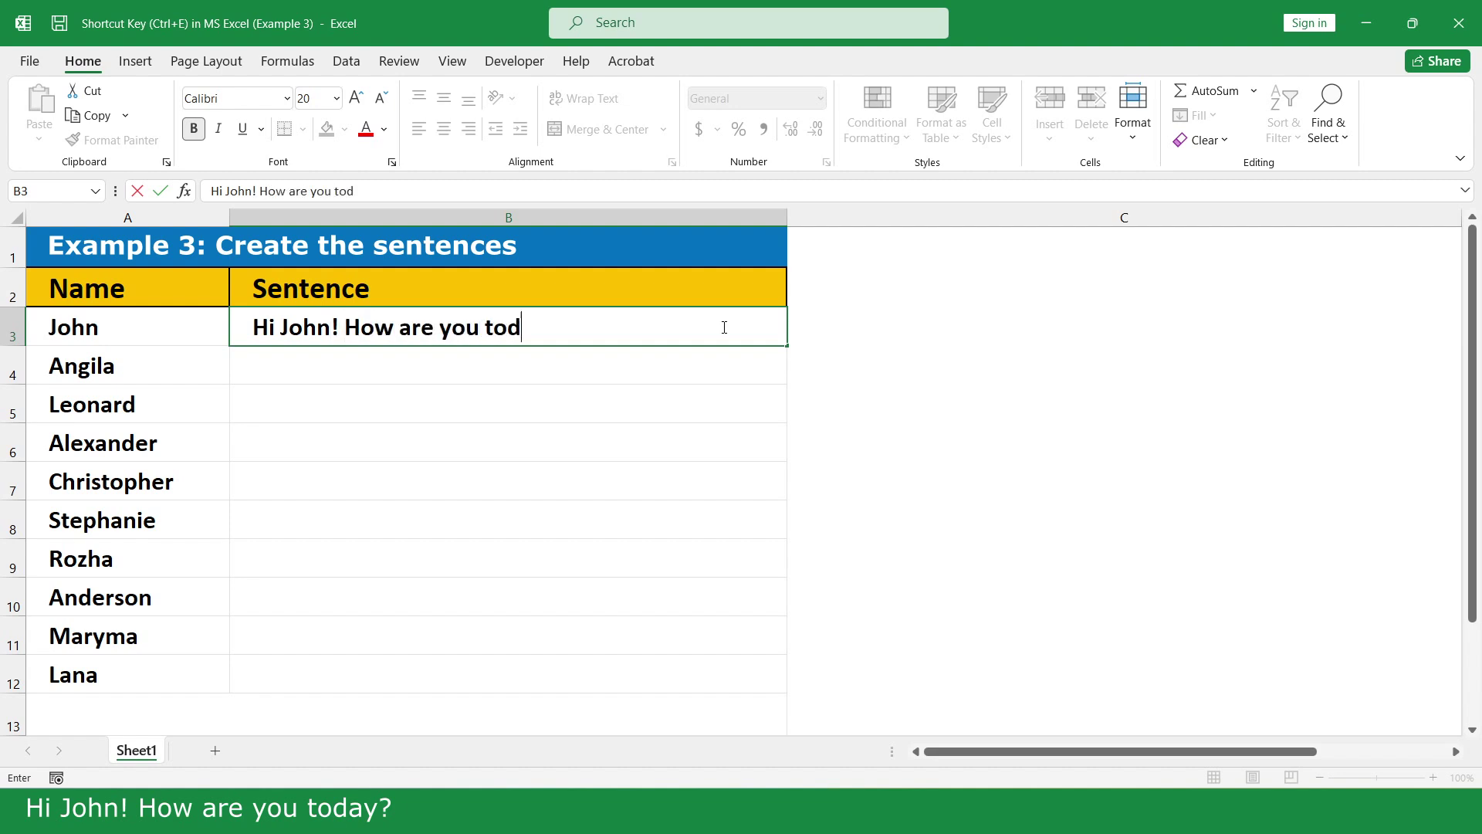
text(ay?)
key(Return)
text(Hi )
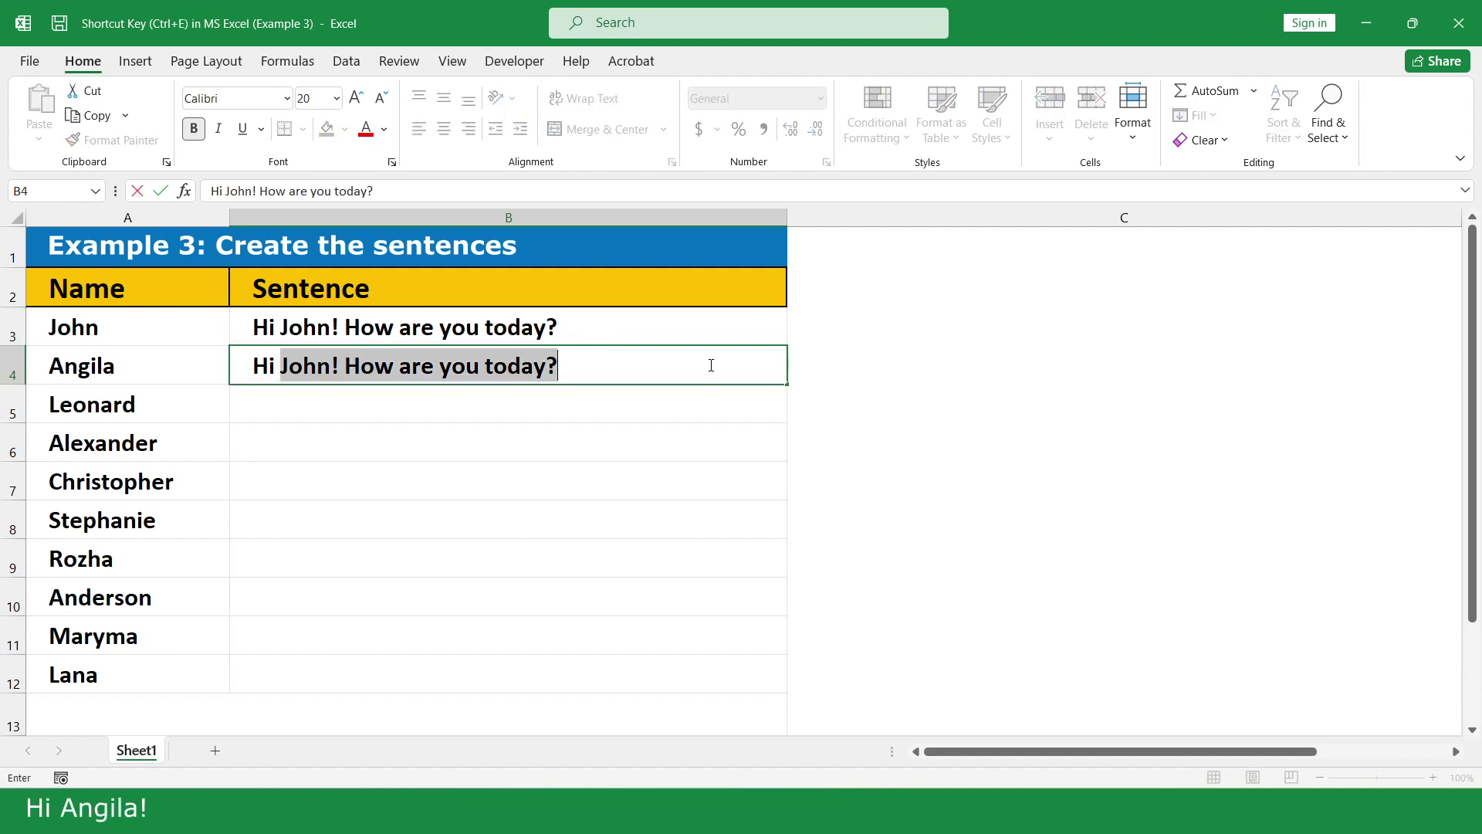
text(An)
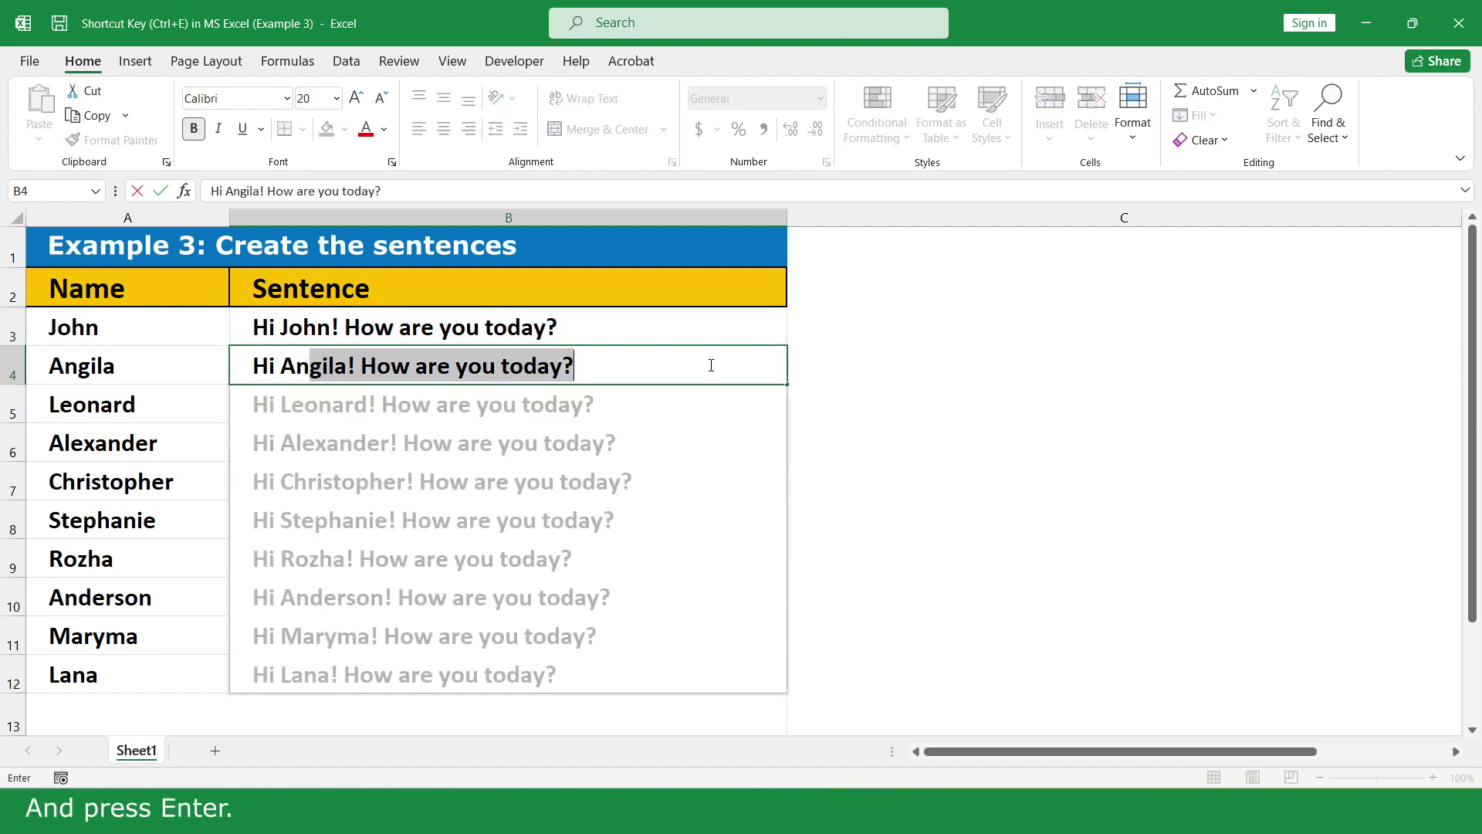
key(Return)
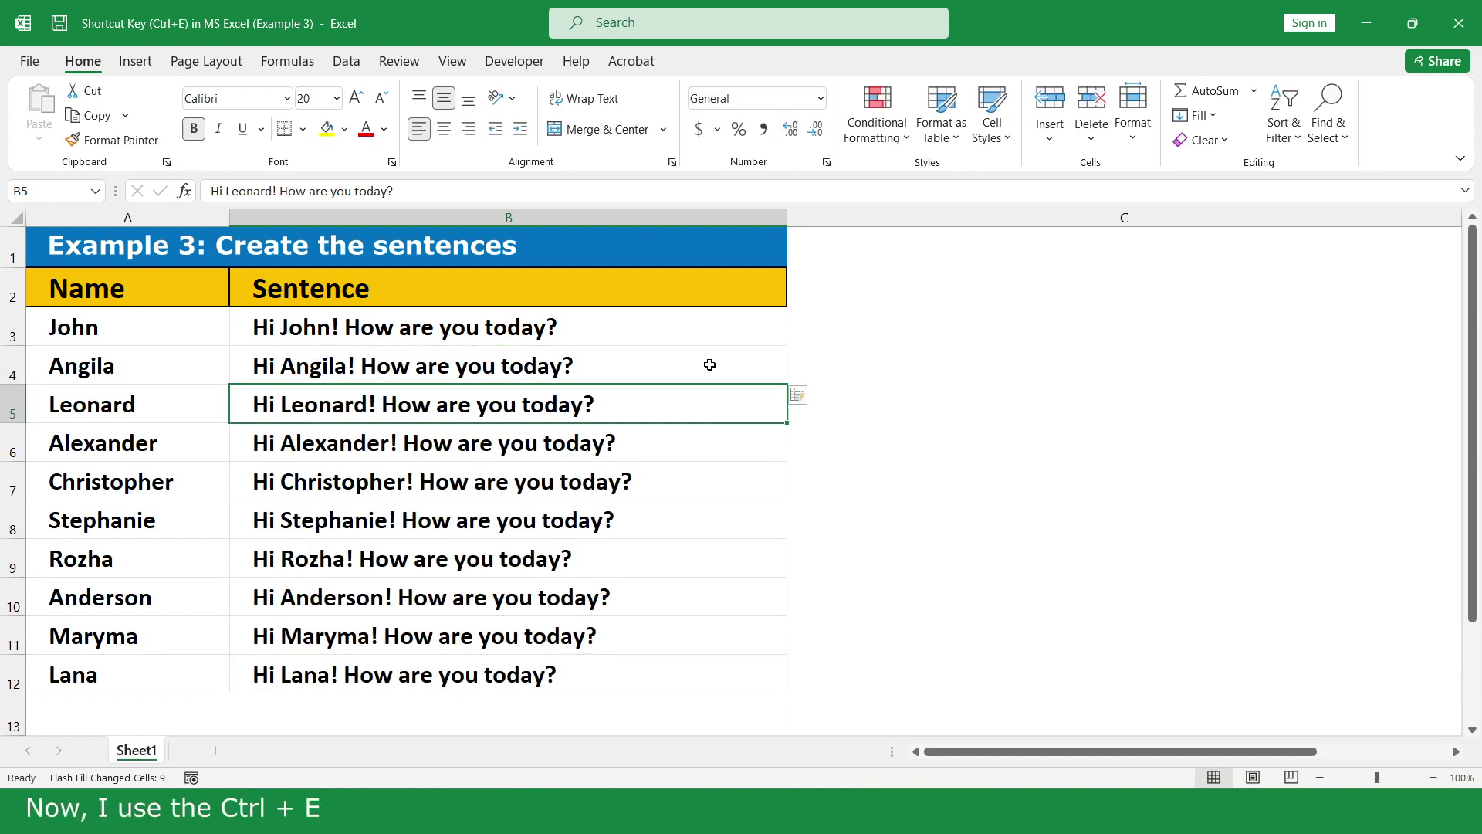
- Delete the sentences in B4:B12 and regenerate them with Flash Fill from B4
click(710, 365)
drag(709, 364, 705, 686)
key(Delete)
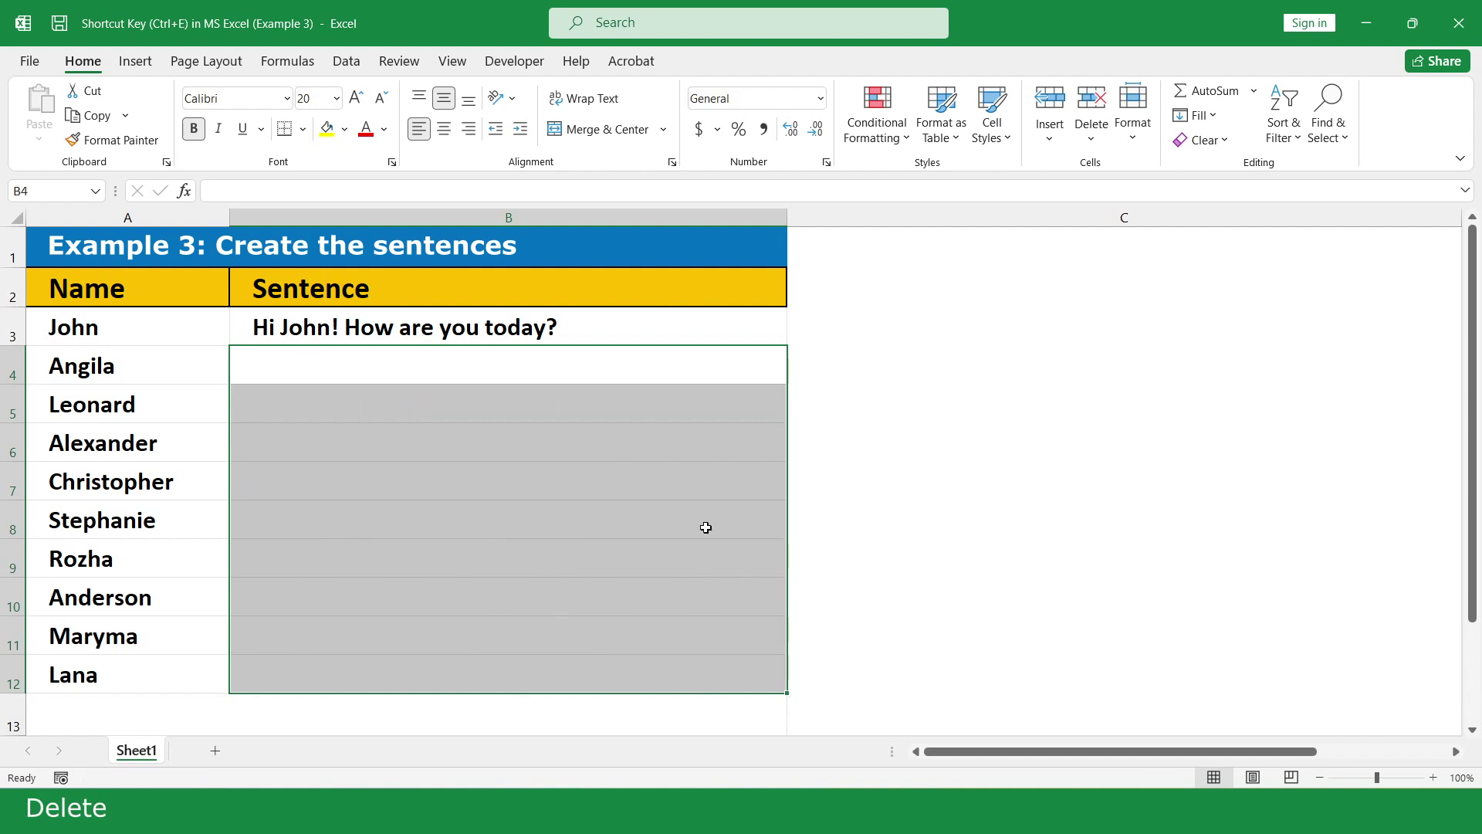
click(701, 364)
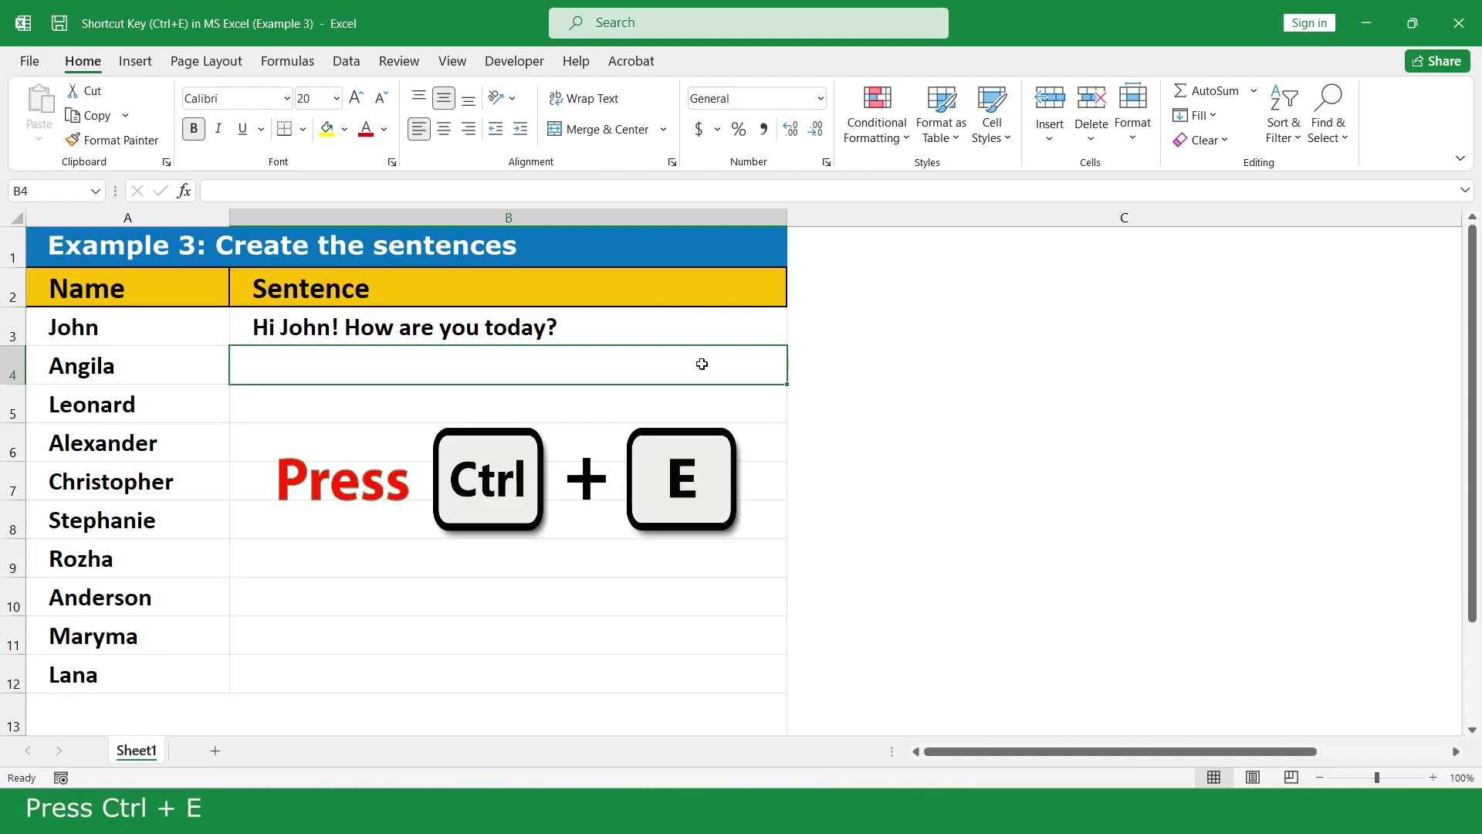
key(ctrl+e)
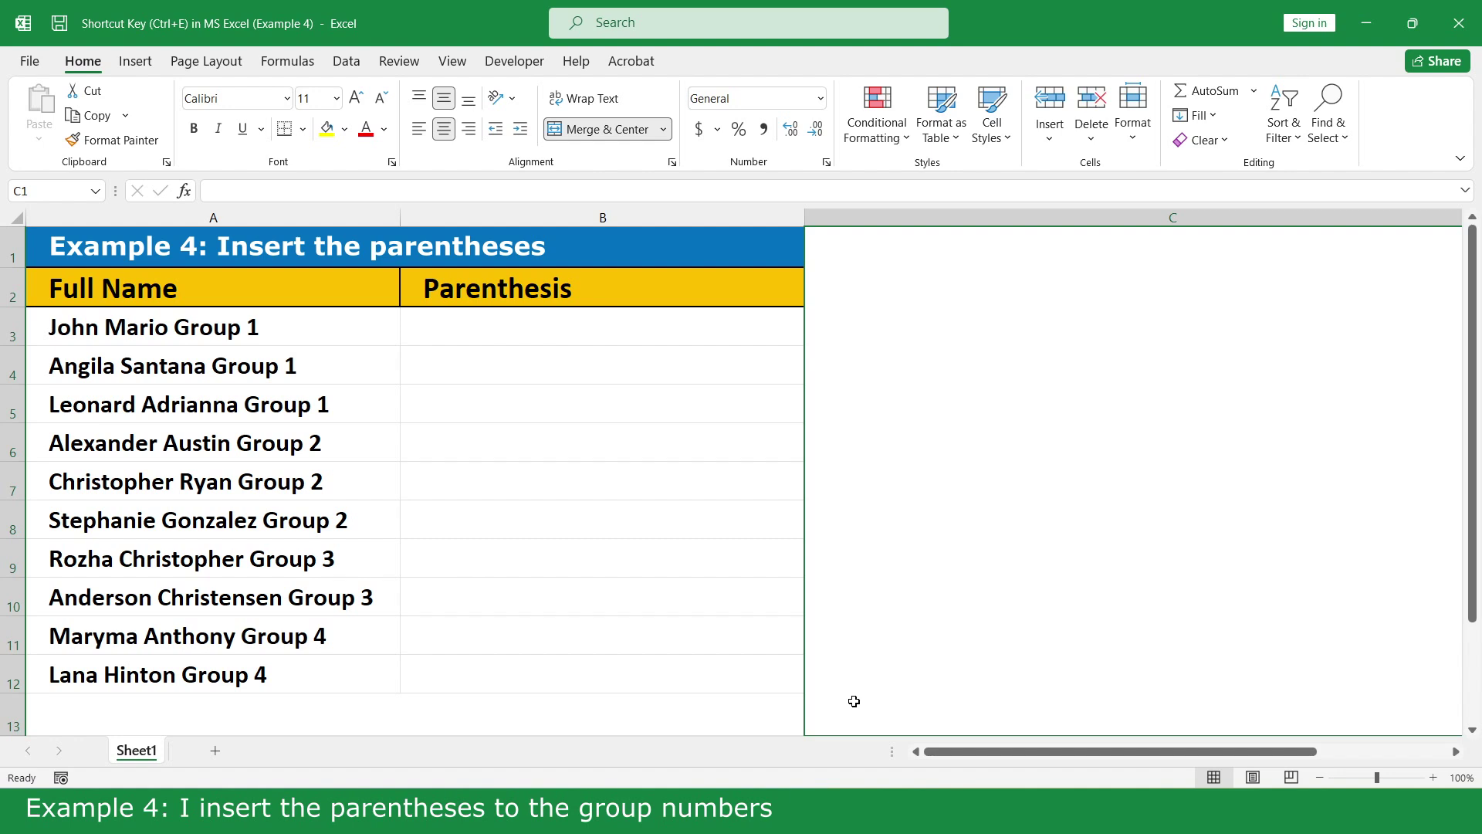
- Enter the first full name with '(Group 1)' in B3, then Flash Fill the Parenthesis column
click(740, 324)
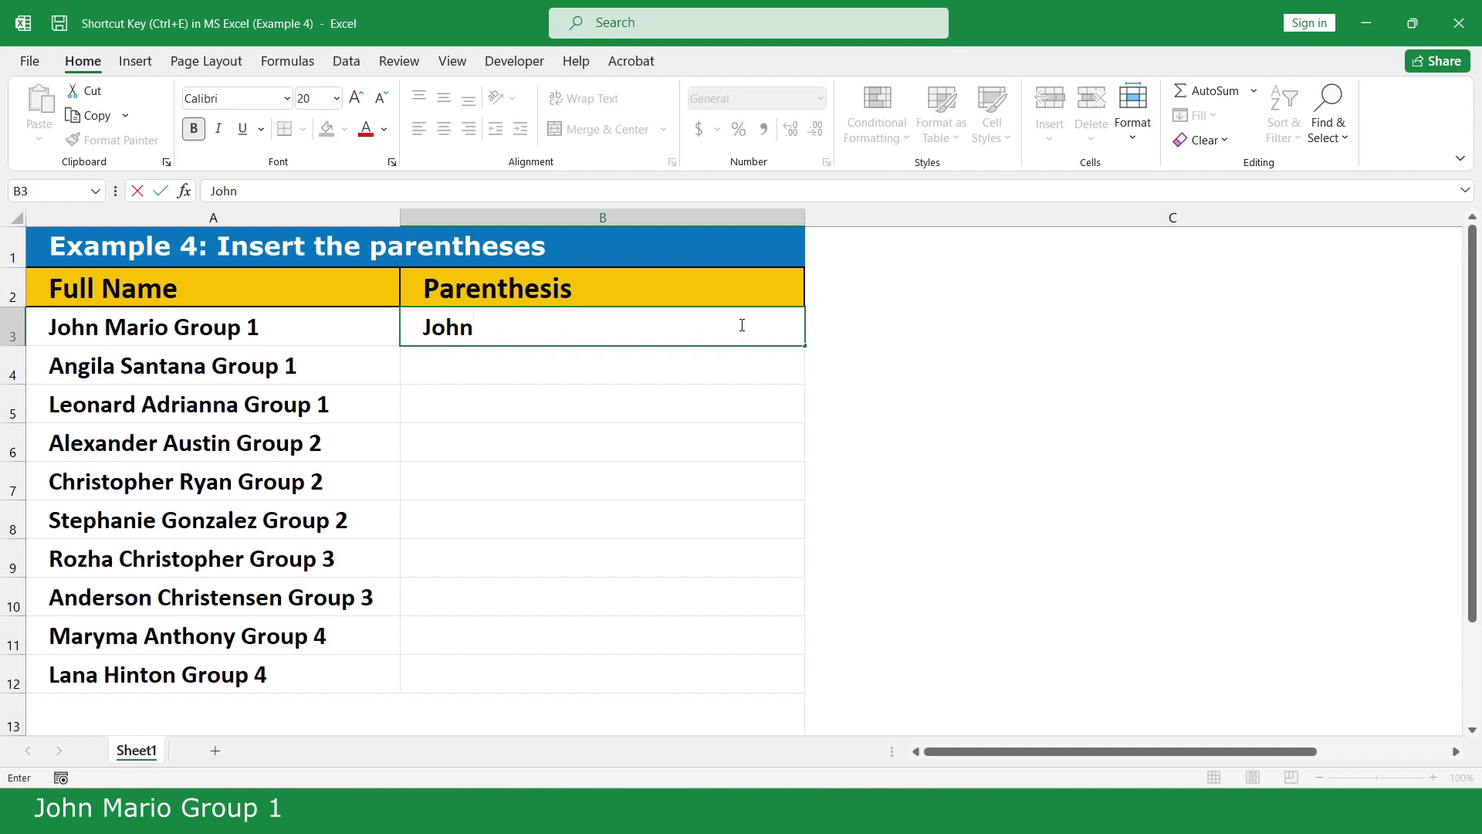
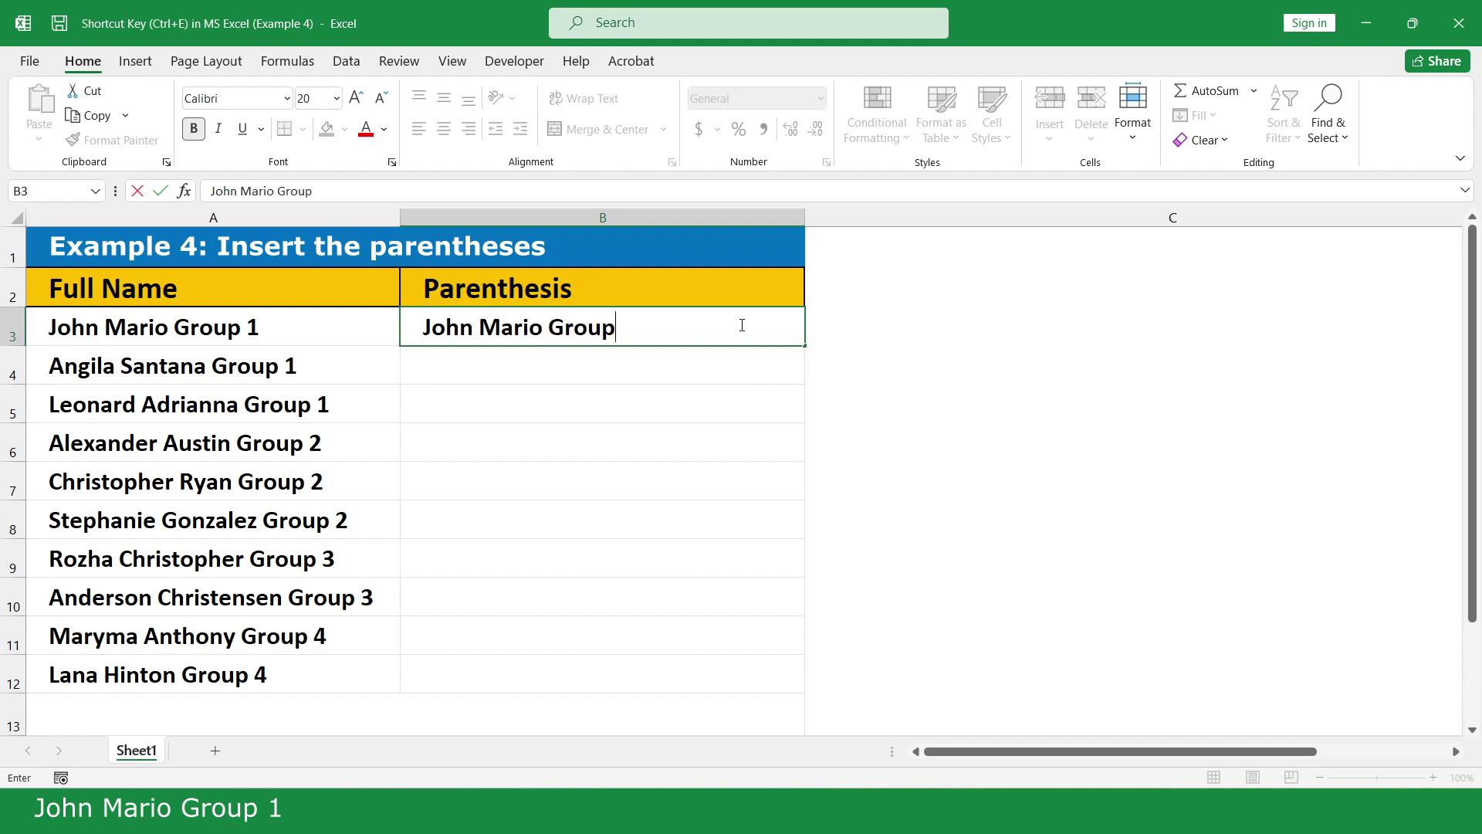
text( 1)
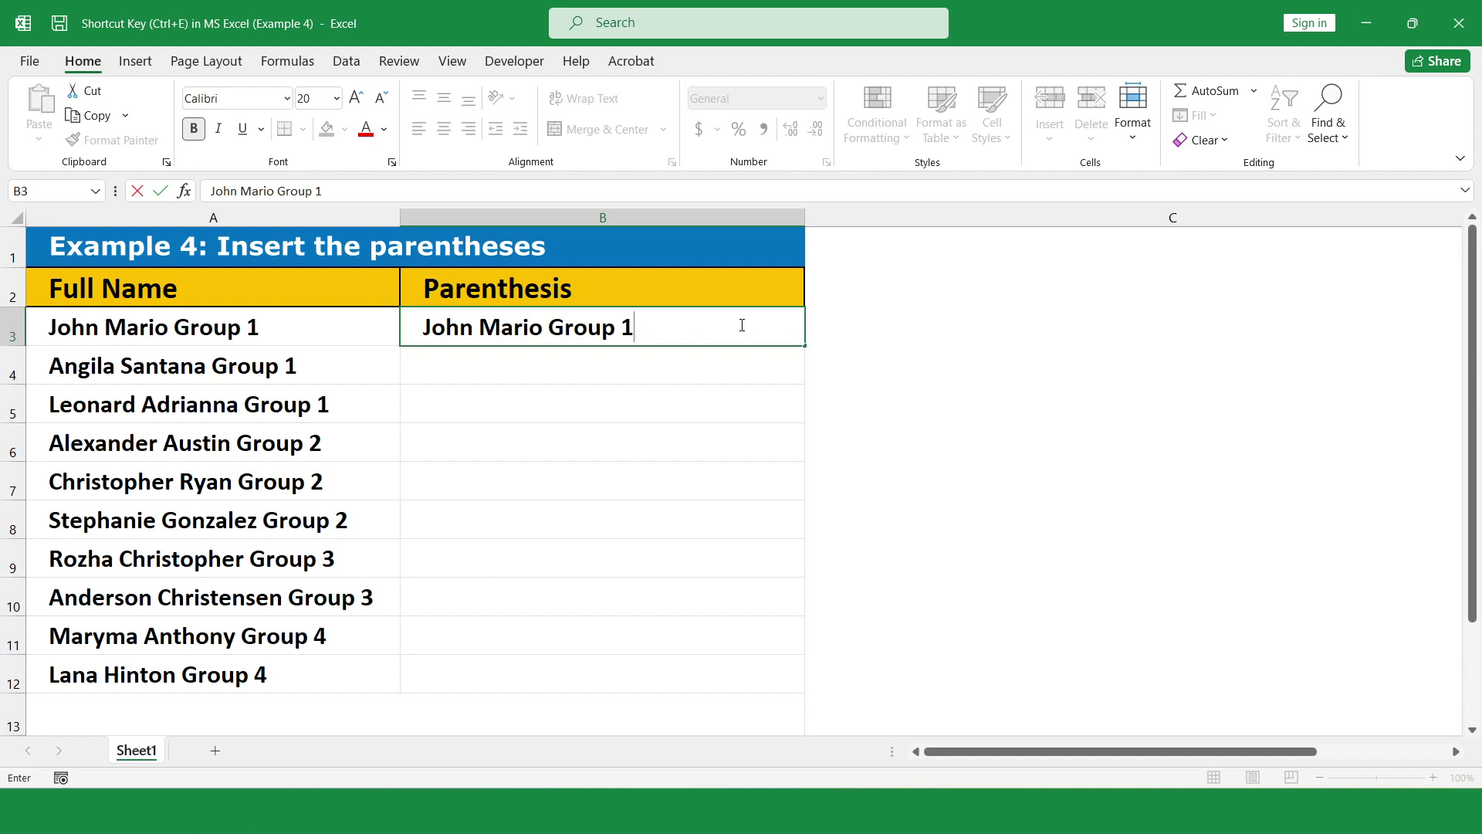
click(550, 327)
text(()
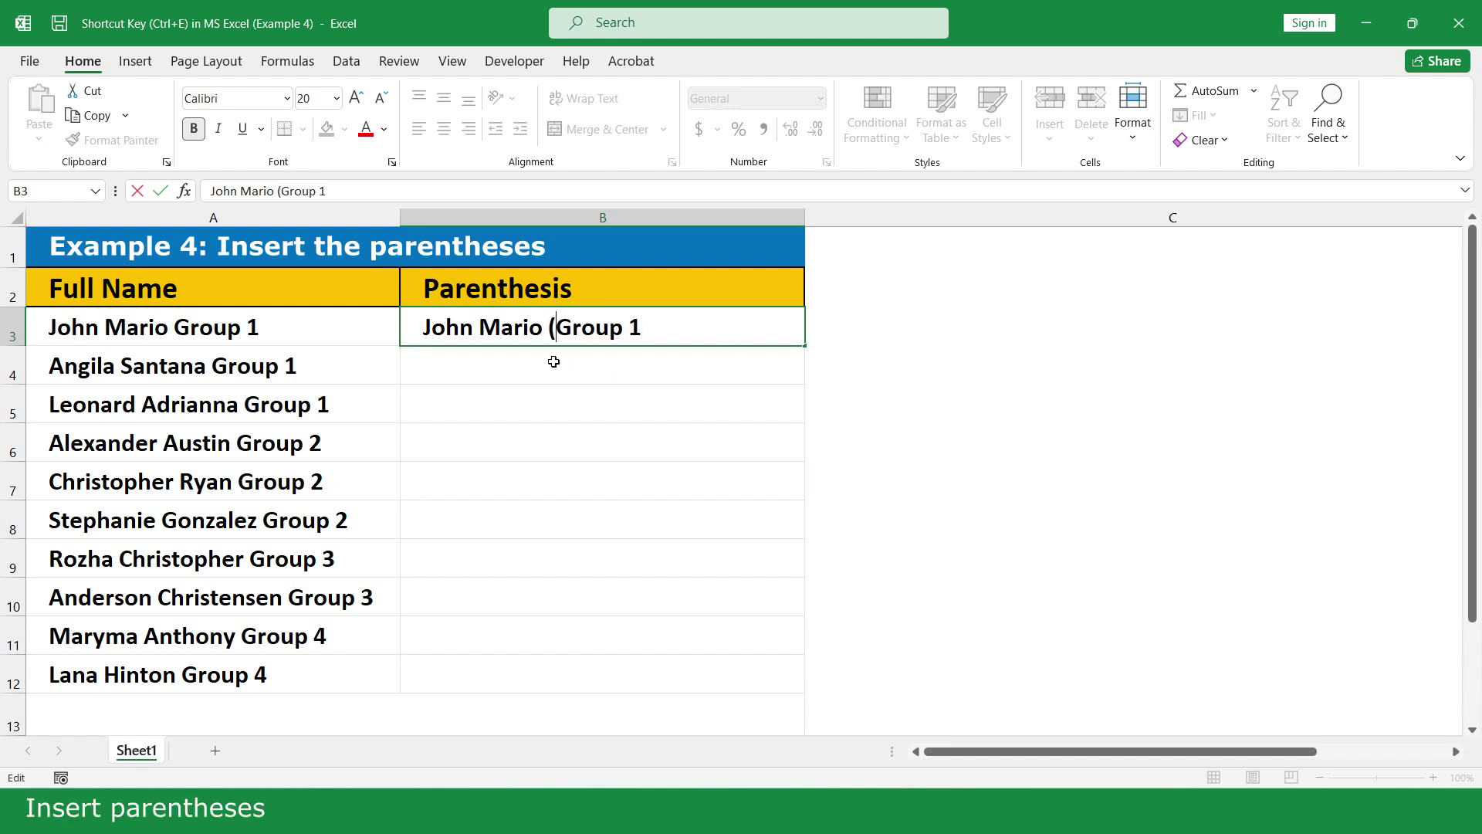
click(643, 329)
text())
key(Return)
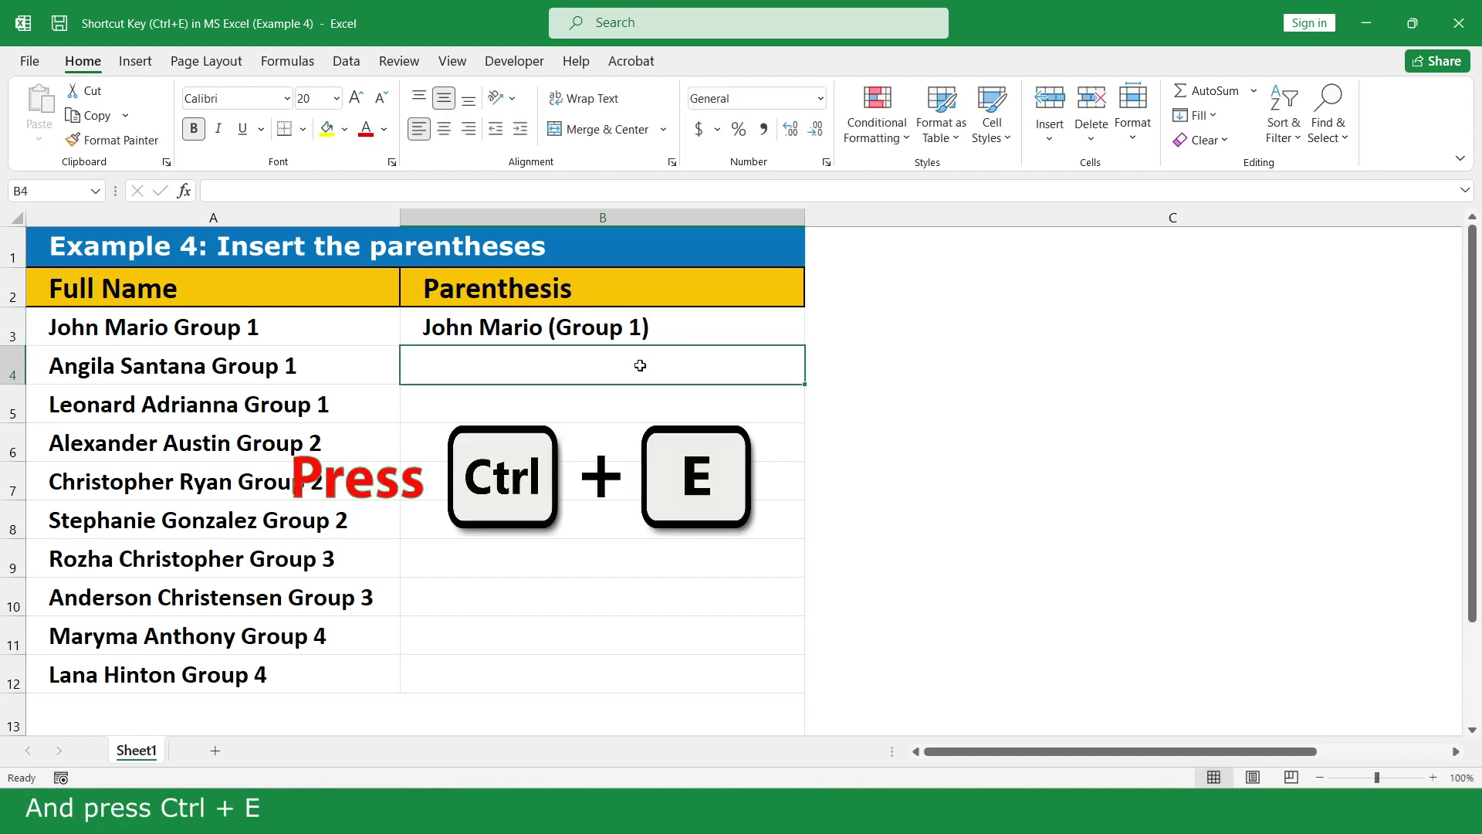
key(ctrl+e)
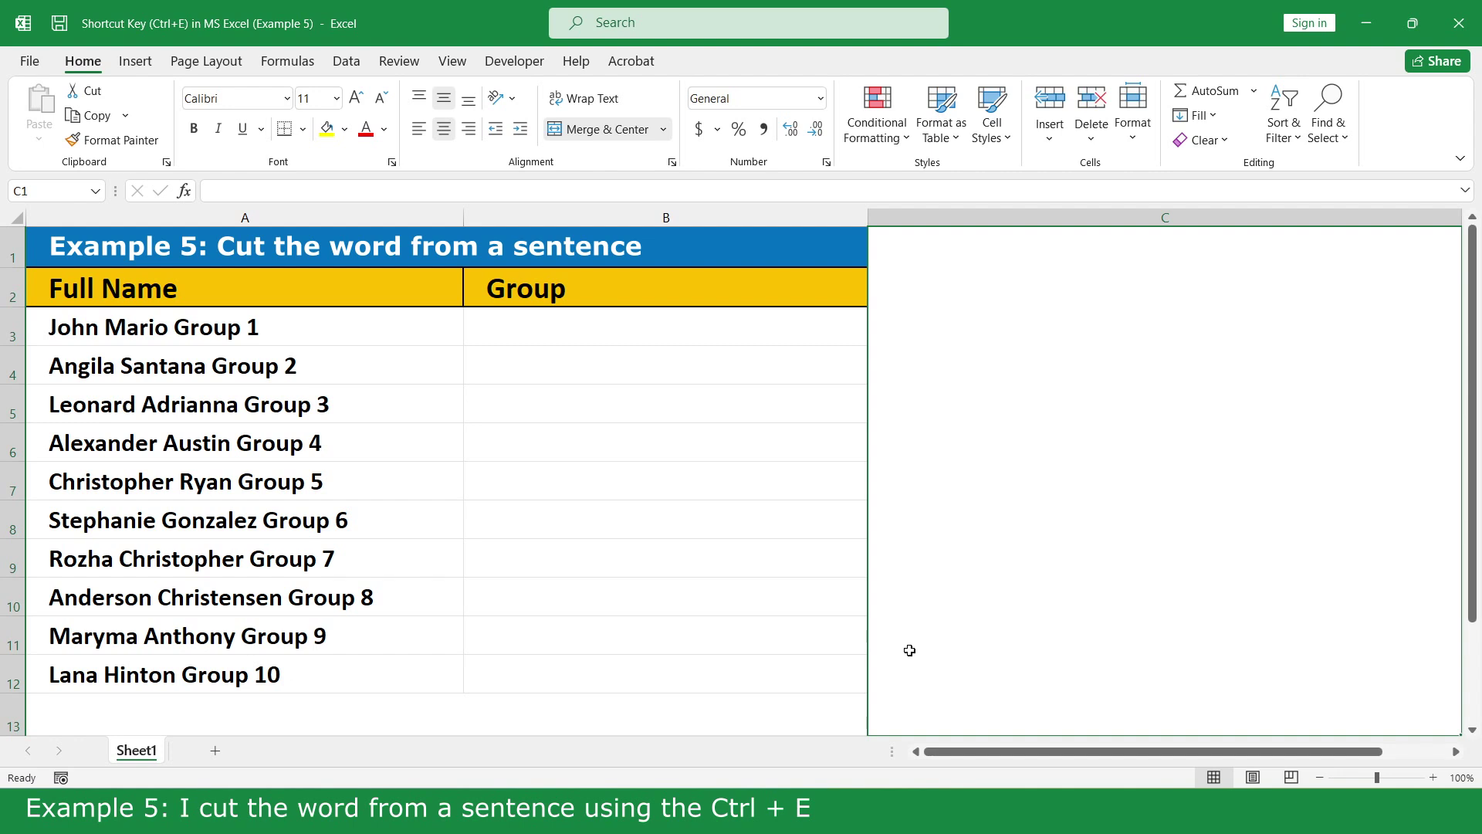
- Enter Group 1 and Group 2 in B3:B4, then Flash Fill the remaining group numbers
click(767, 325)
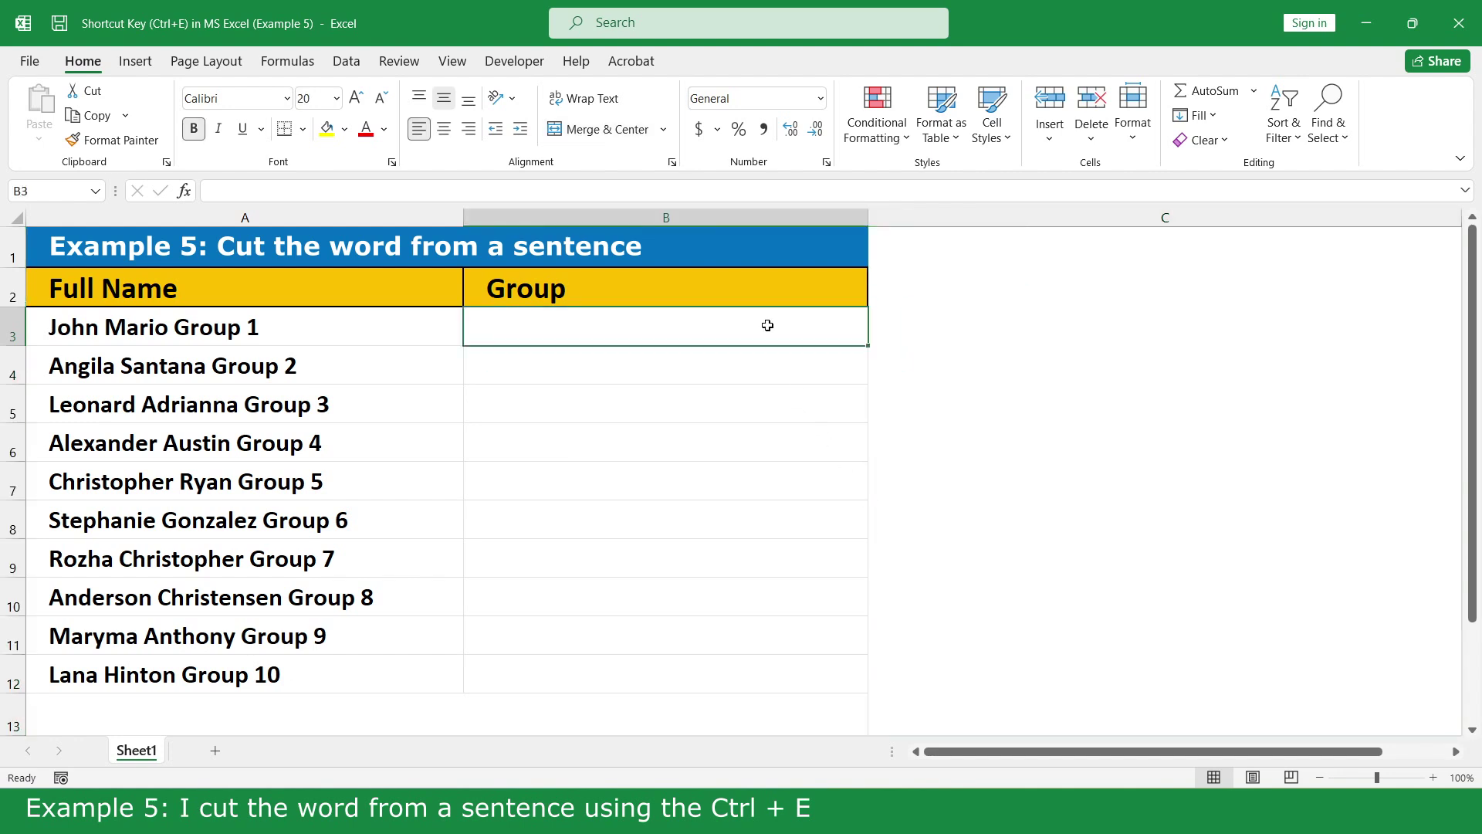
text(Group )
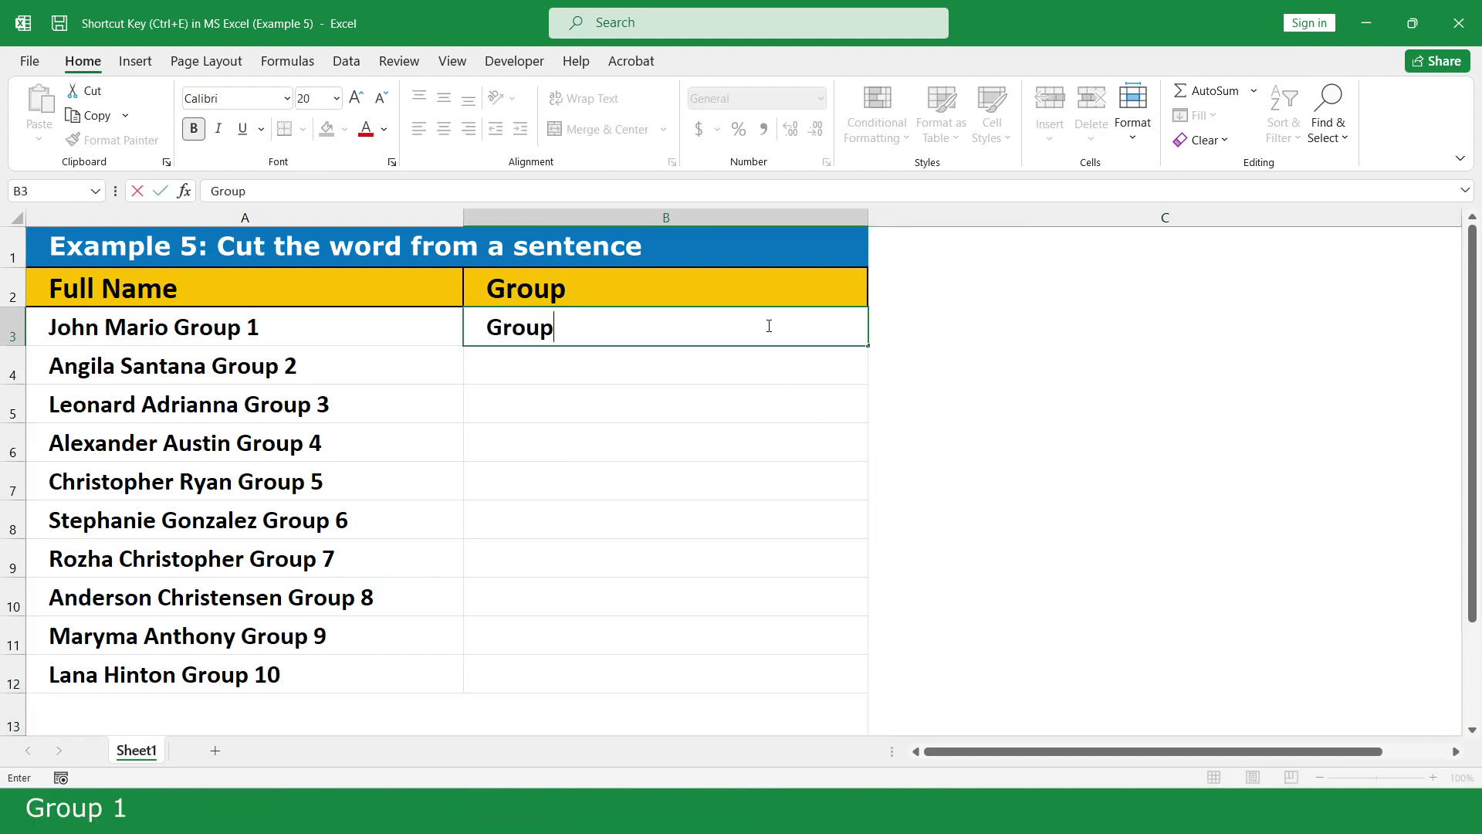
text(1)
key(Return)
text(G)
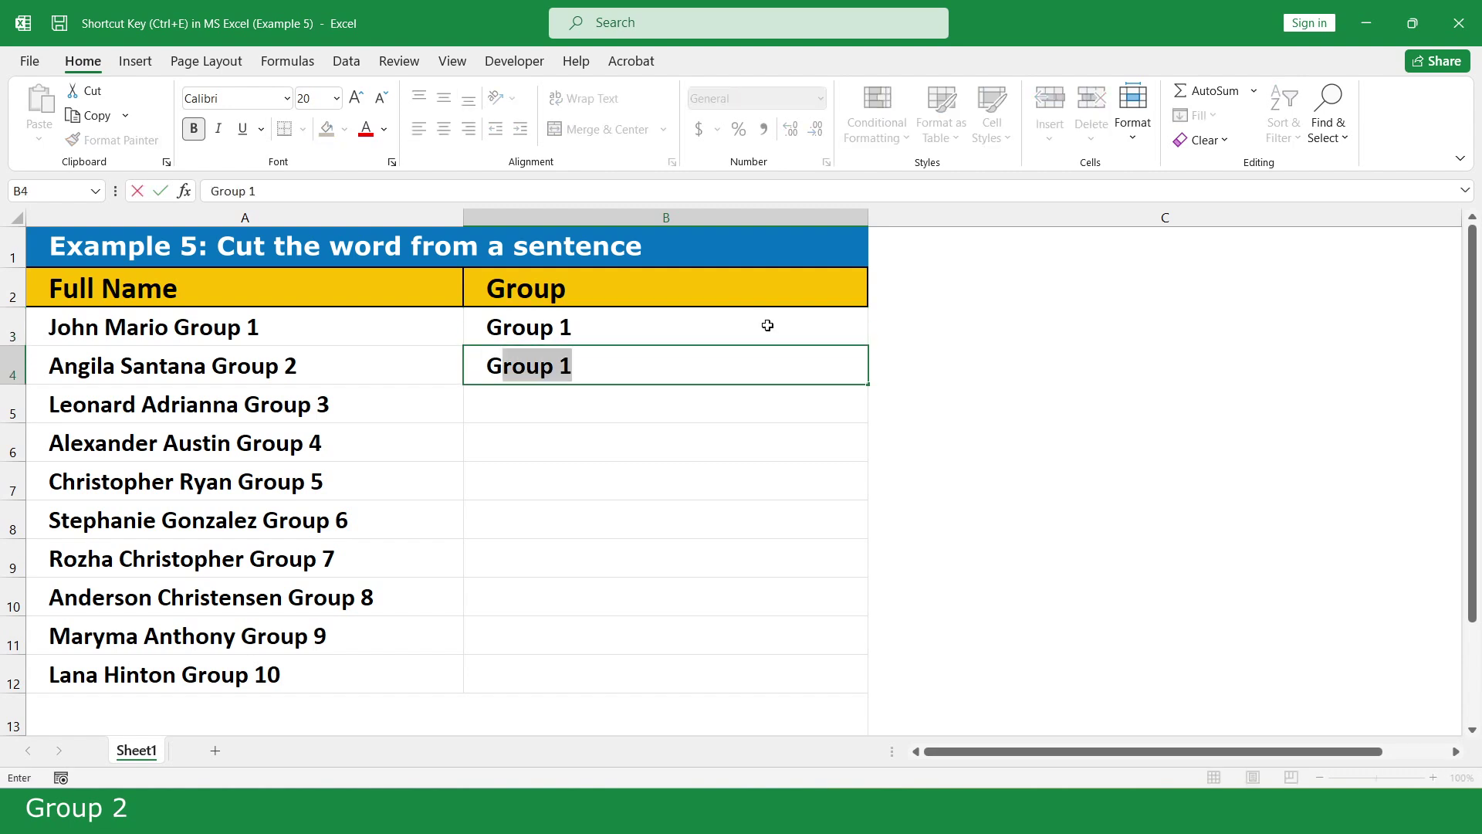
text(roup )
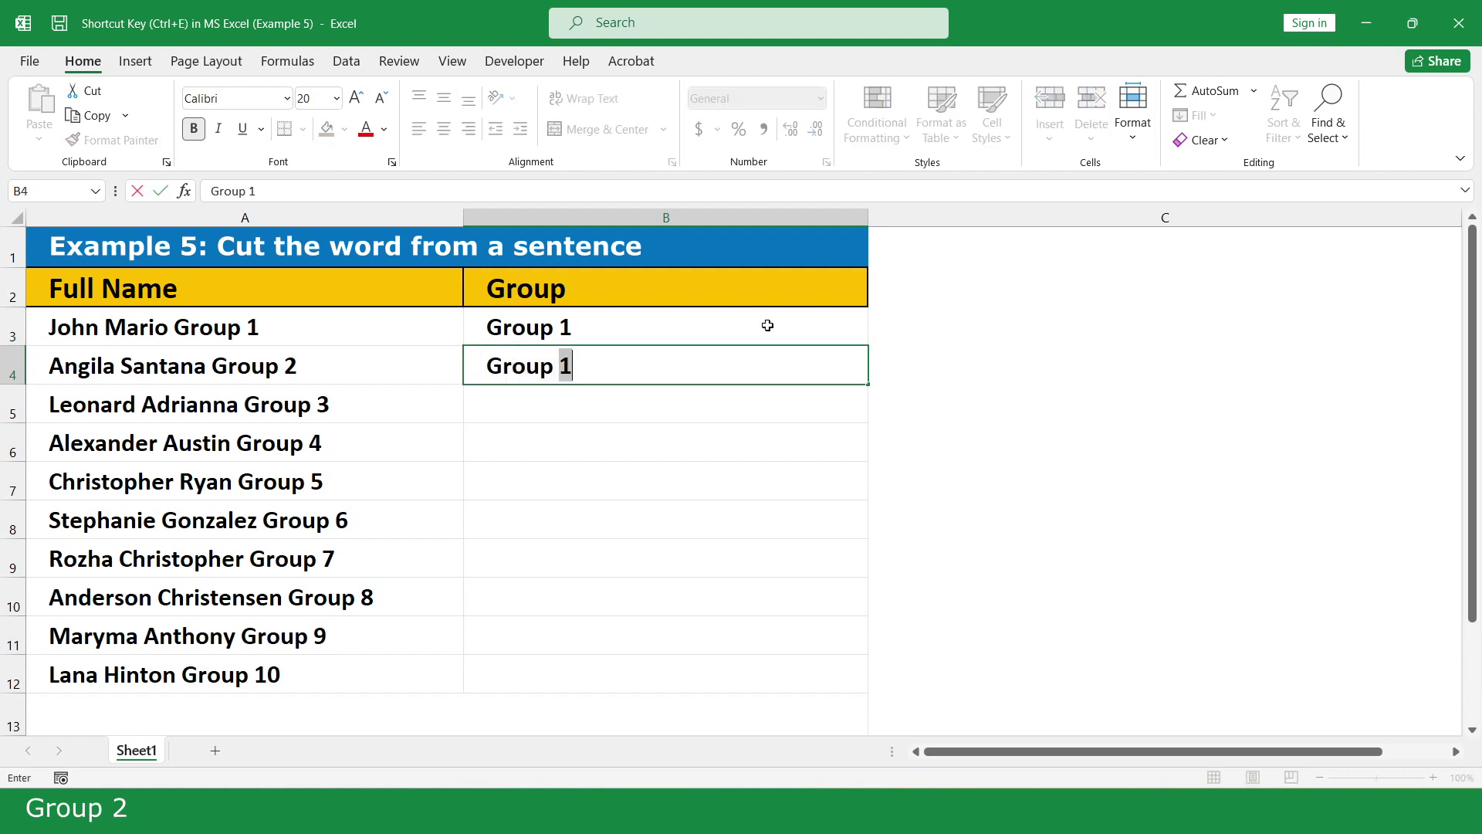
text(2)
key(Return)
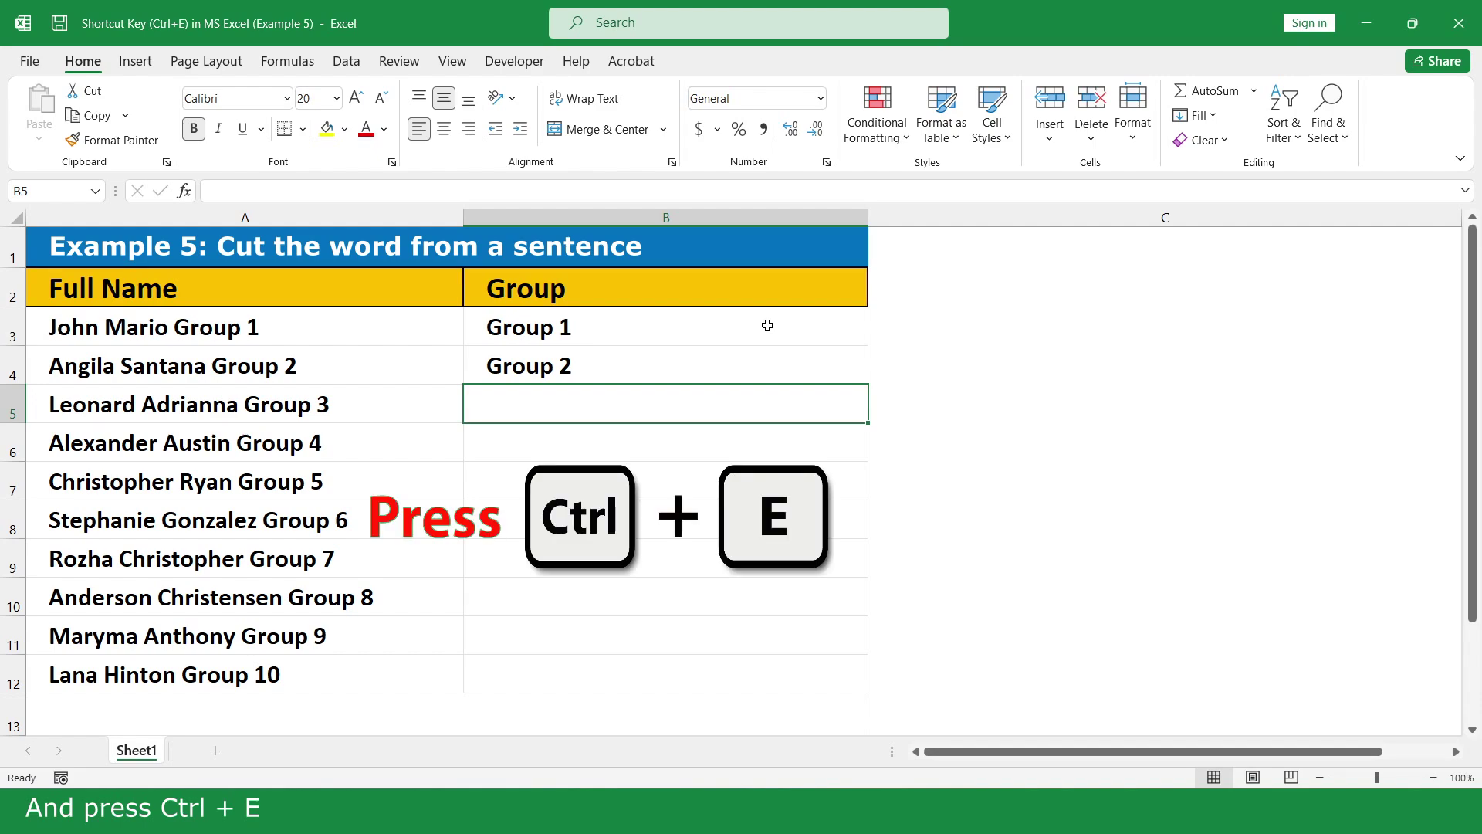
key(ctrl+e)
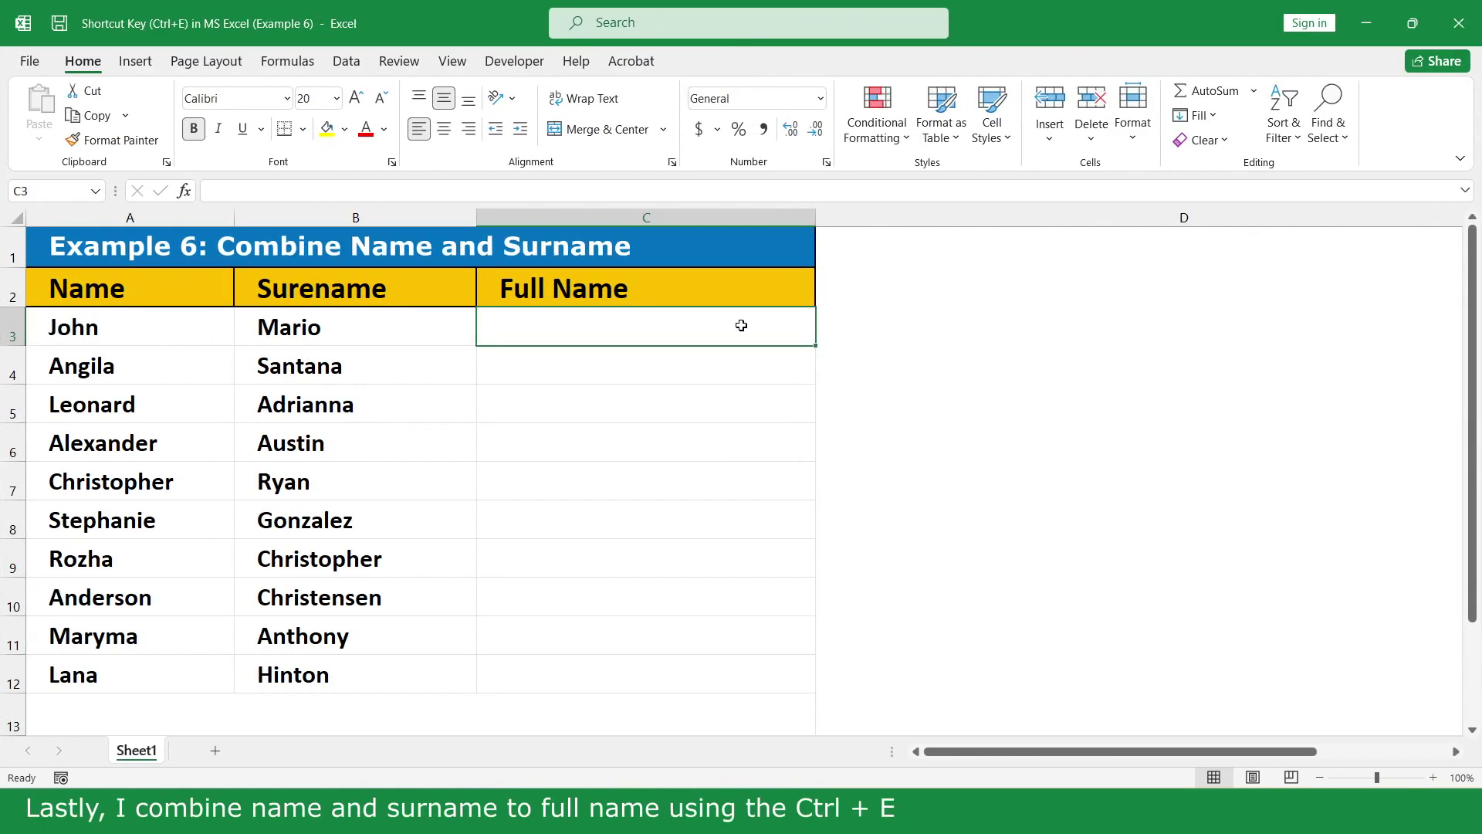
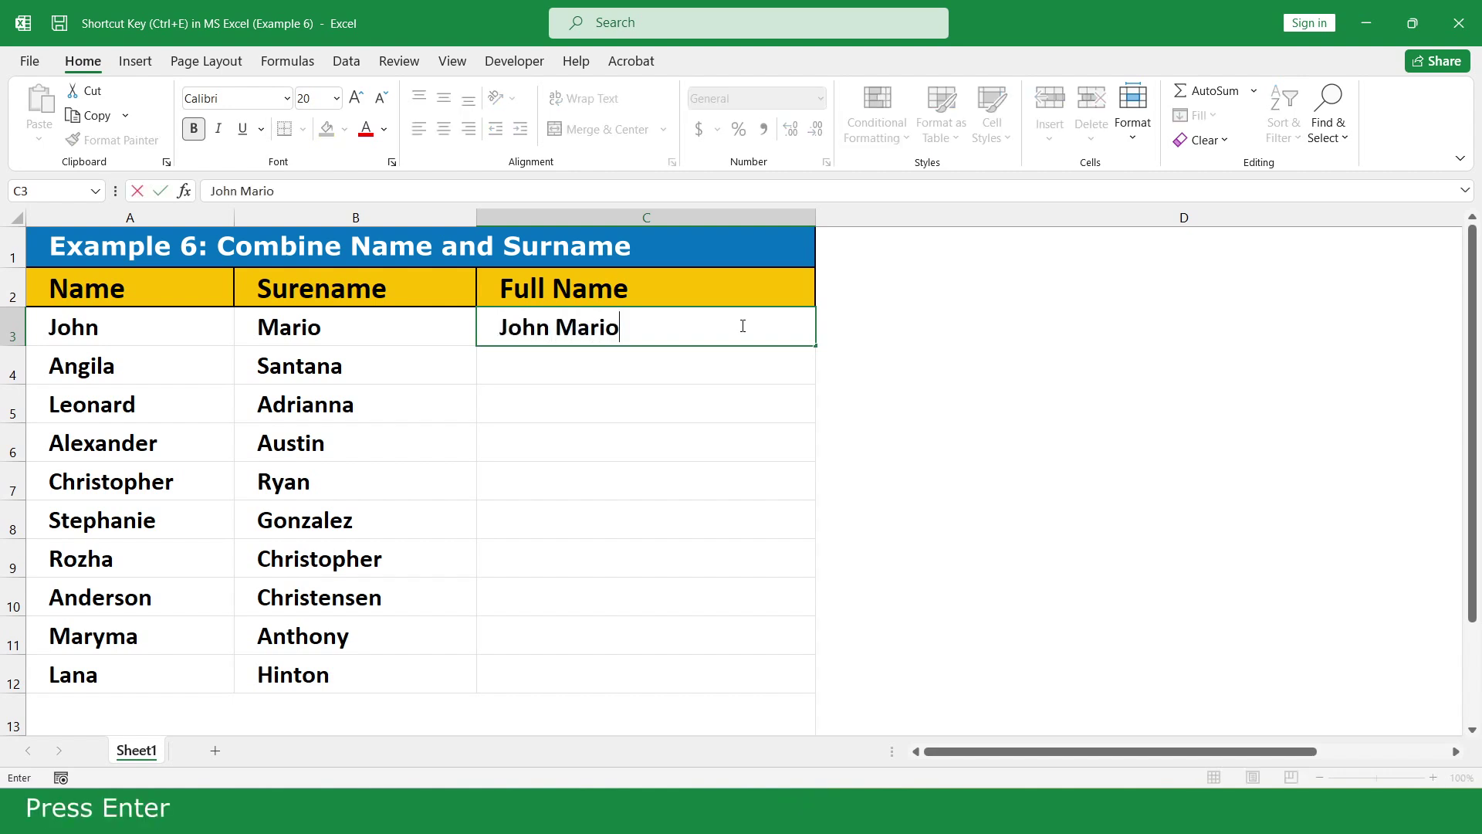
- Type the first person's full name in C3 and Flash Fill the remaining nine rows
key(Return)
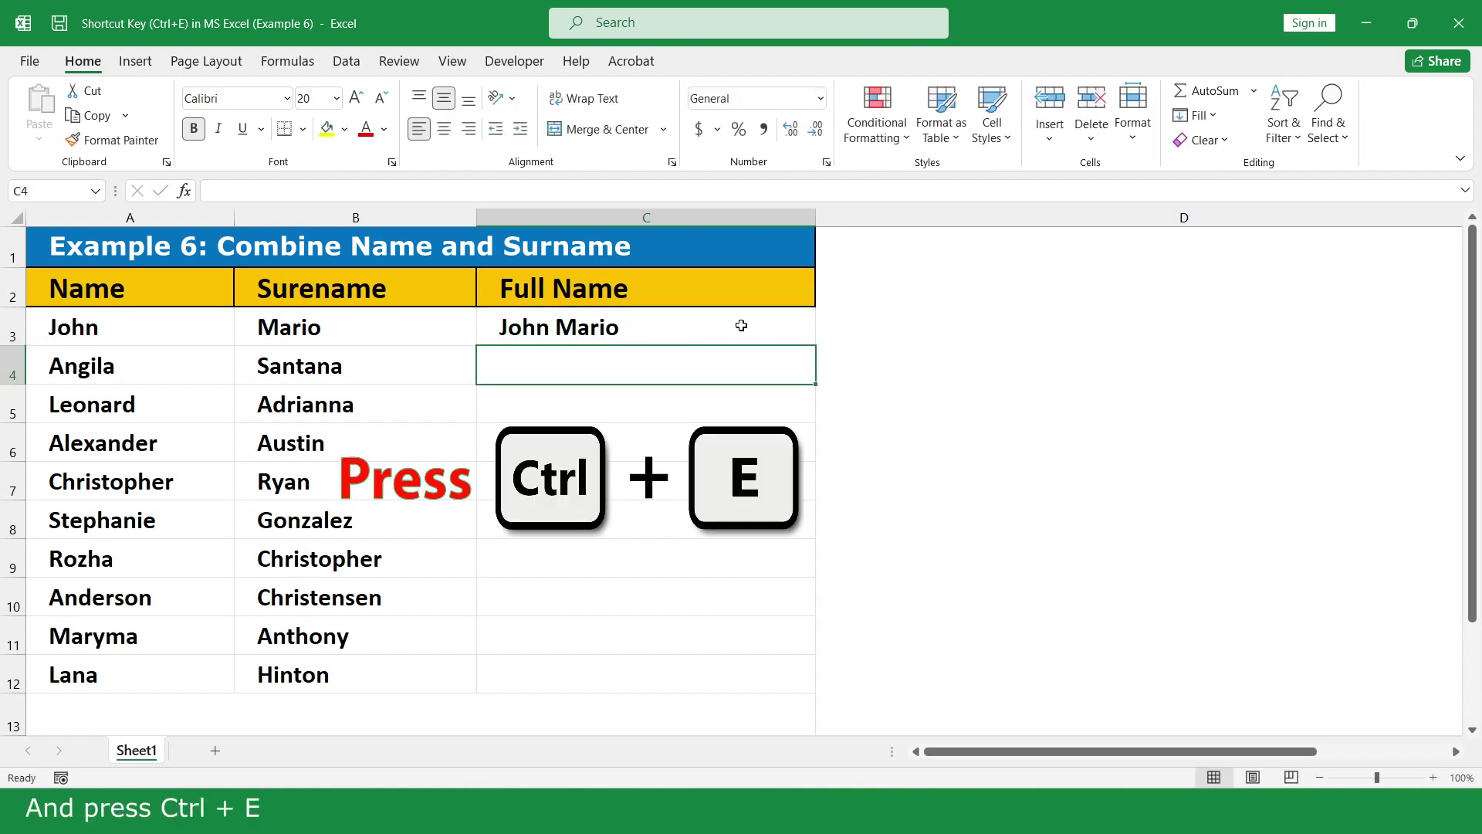
key(ctrl+e)
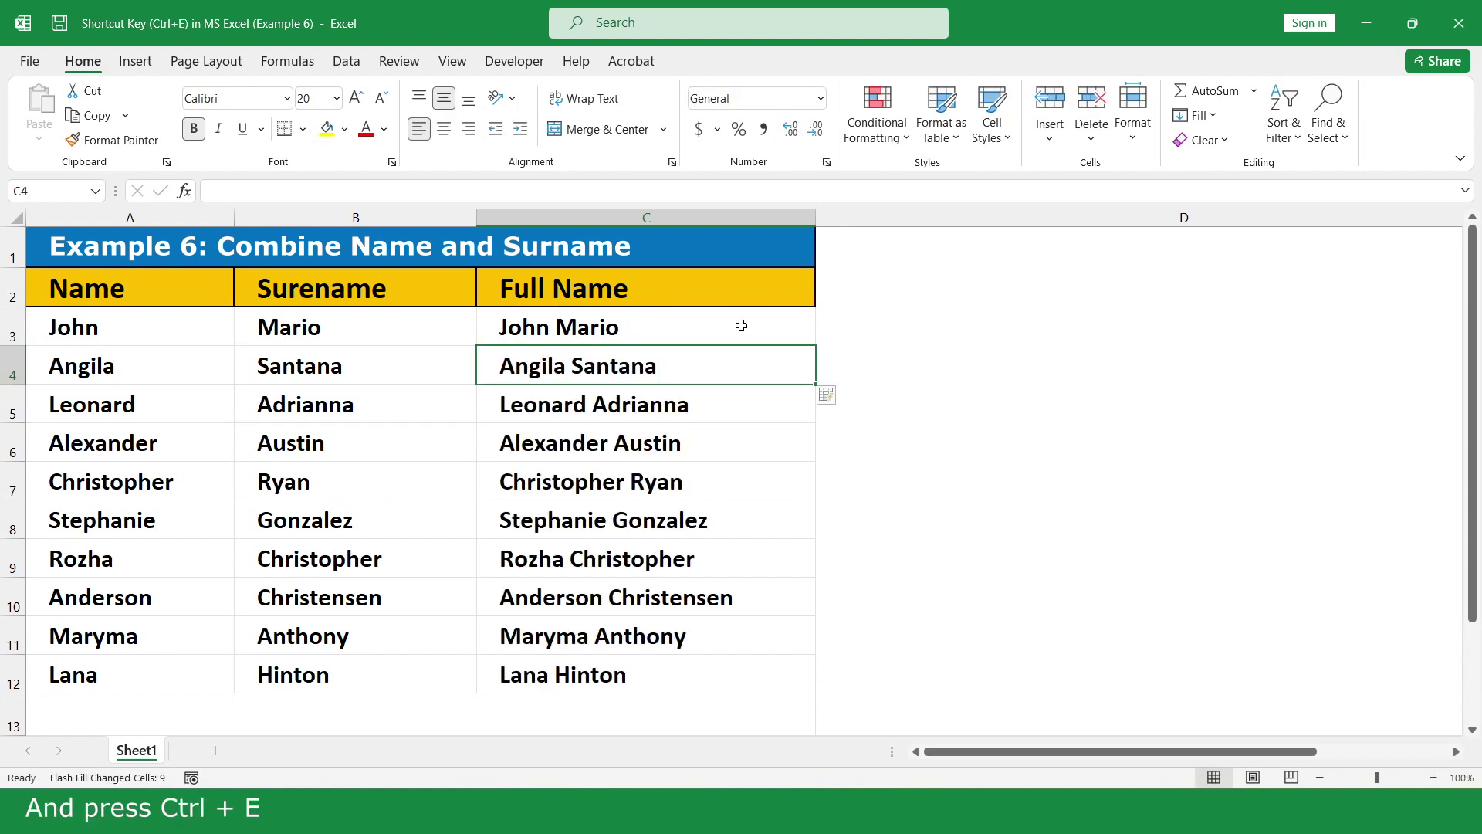
click(850, 326)
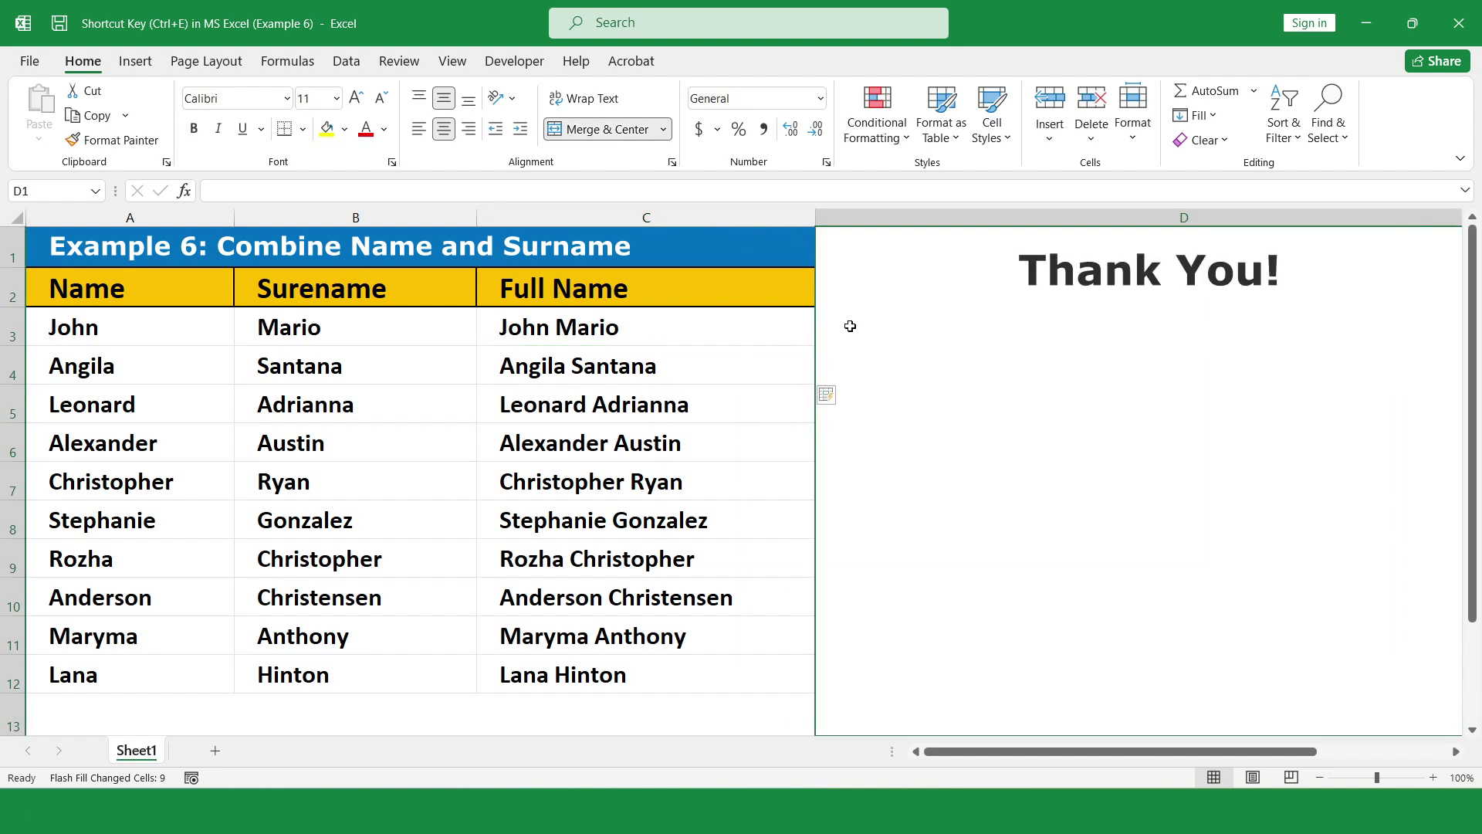